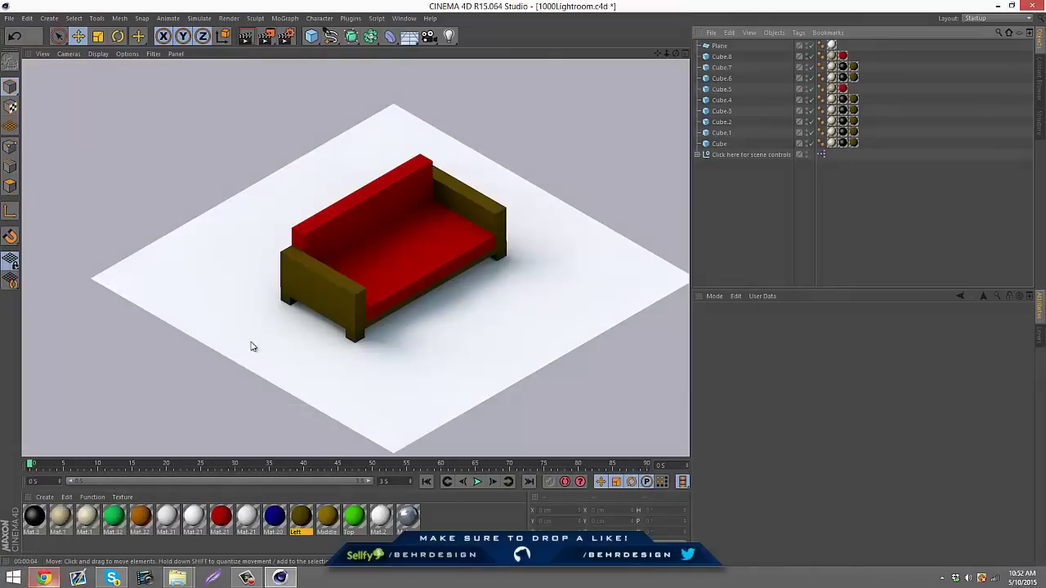
Step: Apply the white Mat.21 material to the sofa's seat and backrest cubes, and render the view
{"action": "left_click", "coordinate": [387, 263]}
{"action": "left_click_drag", "start_coordinate": [194, 517], "coordinate": [385, 240]}
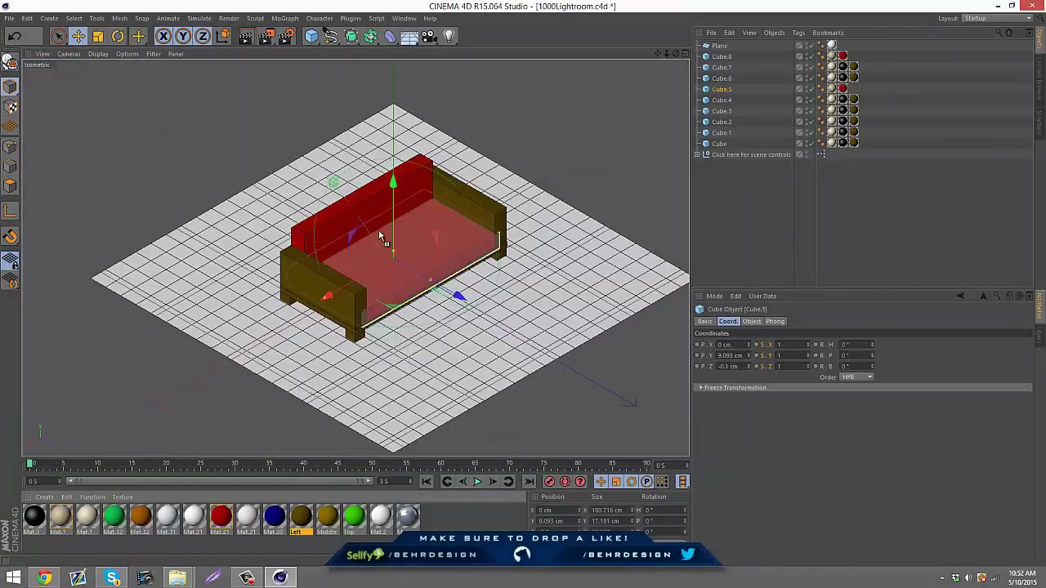
{"action": "left_click_drag", "start_coordinate": [193, 515], "coordinate": [366, 200]}
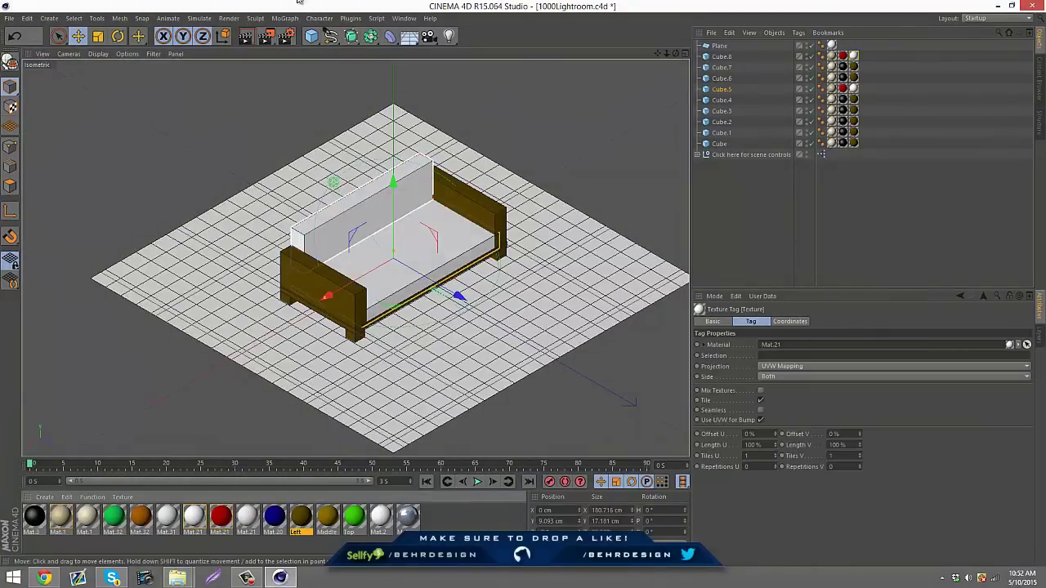
{"action": "left_click", "coordinate": [253, 39]}
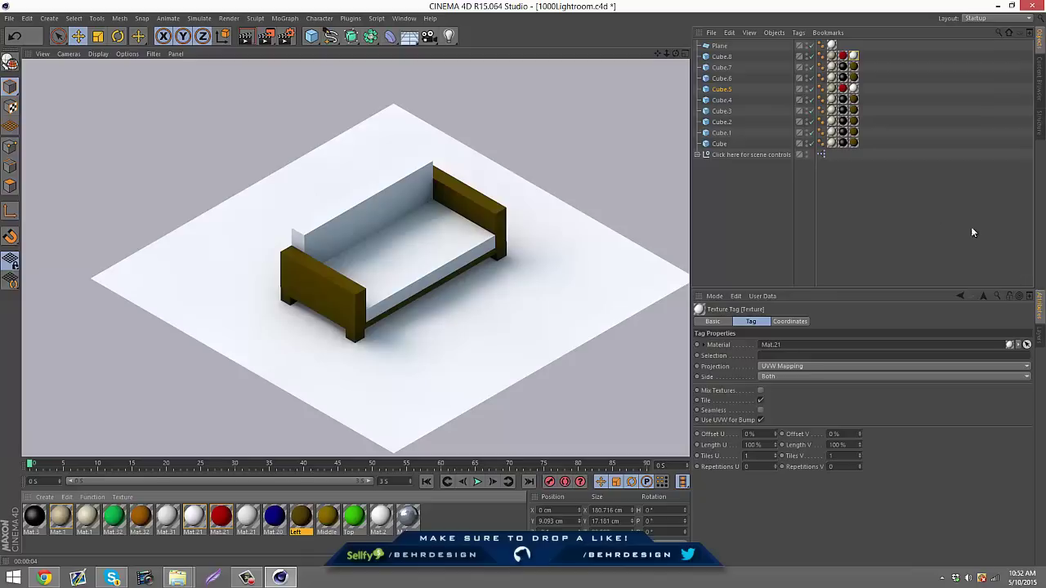
Step: Delete all the sofa cubes and the floor plane, keeping only the scene controls
{"action": "left_click", "coordinate": [893, 154]}
{"action": "left_click_drag", "start_coordinate": [876, 143], "coordinate": [673, 53]}
{"action": "key", "text": "Delete"}
{"action": "left_click", "coordinate": [728, 47]}
{"action": "key", "text": "Delete"}
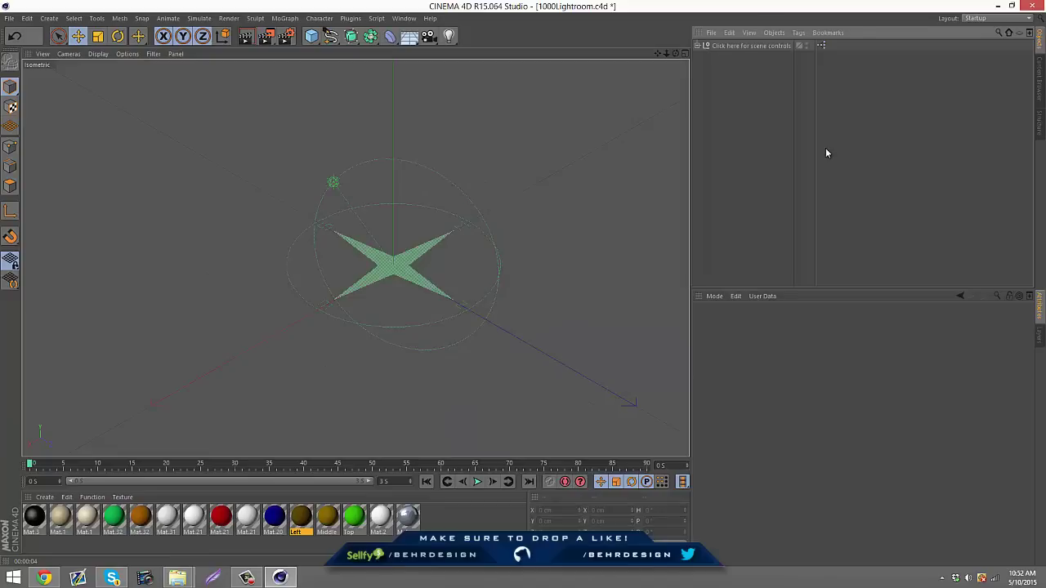
Step: Add a cube and shape it into a 200 cm long slab about 11.1 cm thick, roughly halving its depth
{"action": "left_click", "coordinate": [313, 39]}
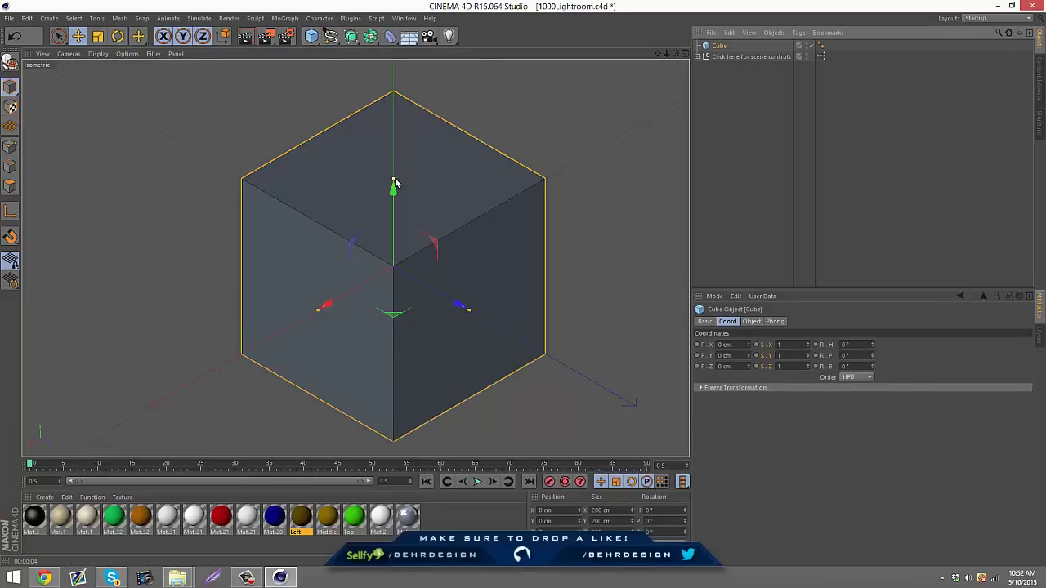
{"action": "left_click_drag", "start_coordinate": [394, 183], "coordinate": [395, 264]}
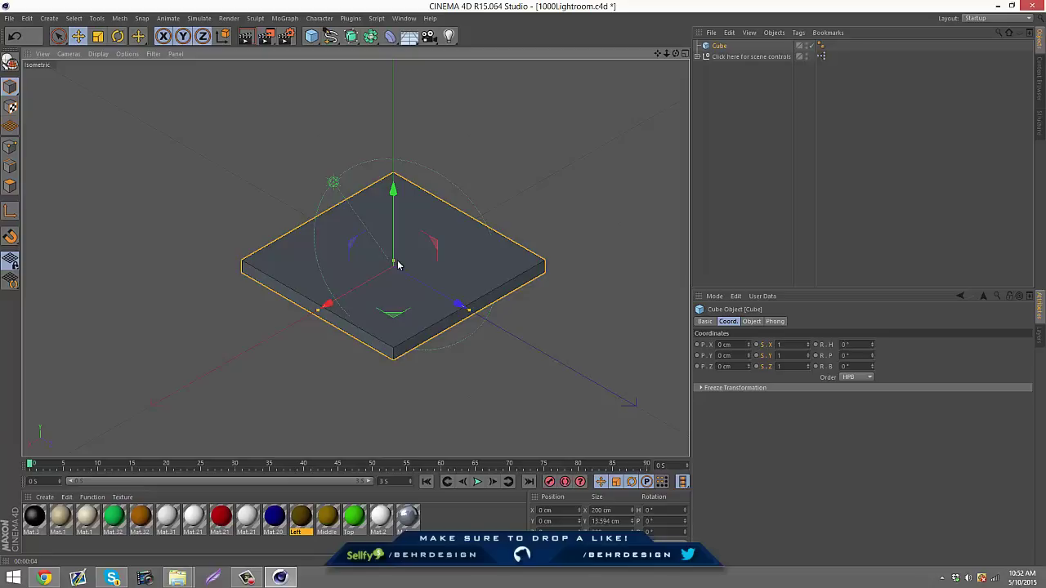
{"action": "left_click_drag", "start_coordinate": [467, 309], "coordinate": [417, 297]}
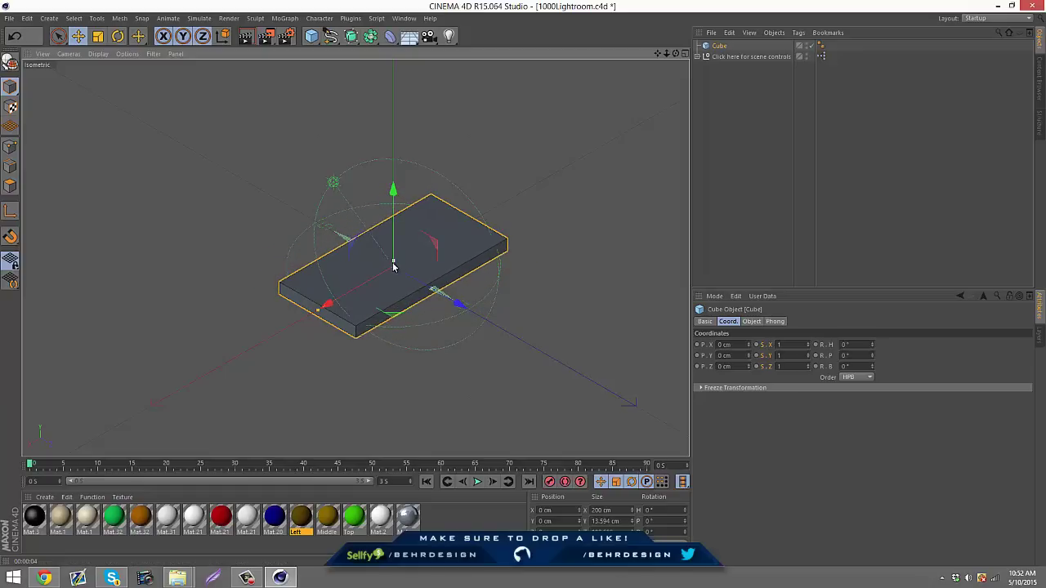
{"action": "left_click_drag", "start_coordinate": [393, 266], "coordinate": [393, 266]}
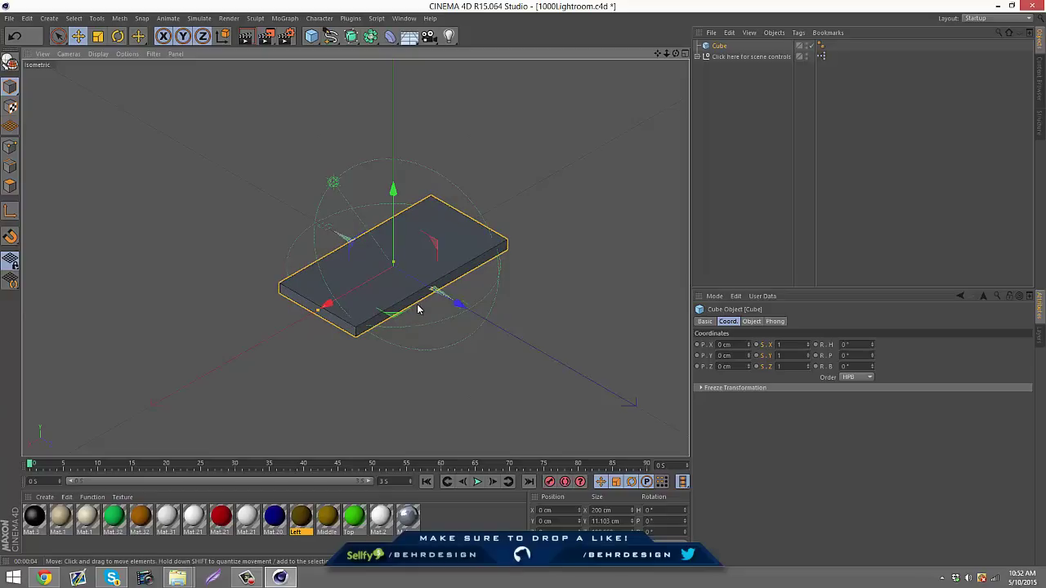
Step: Add a second cube for a sofa leg and scale it uniformly down to about 13.8 cm
{"action": "scroll", "coordinate": [427, 244], "scroll_direction": "up", "scroll_amount": 3}
{"action": "left_click_drag", "start_coordinate": [657, 53], "coordinate": [611, 66]}
{"action": "left_click", "coordinate": [311, 36]}
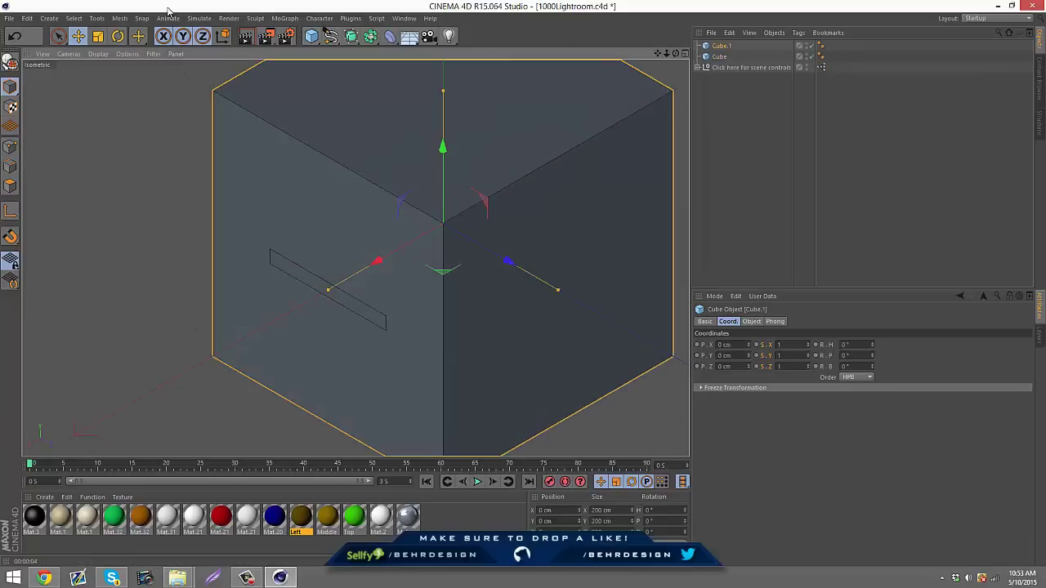
{"action": "left_click", "coordinate": [97, 36]}
{"action": "left_click_drag", "start_coordinate": [596, 128], "coordinate": [202, 239]}
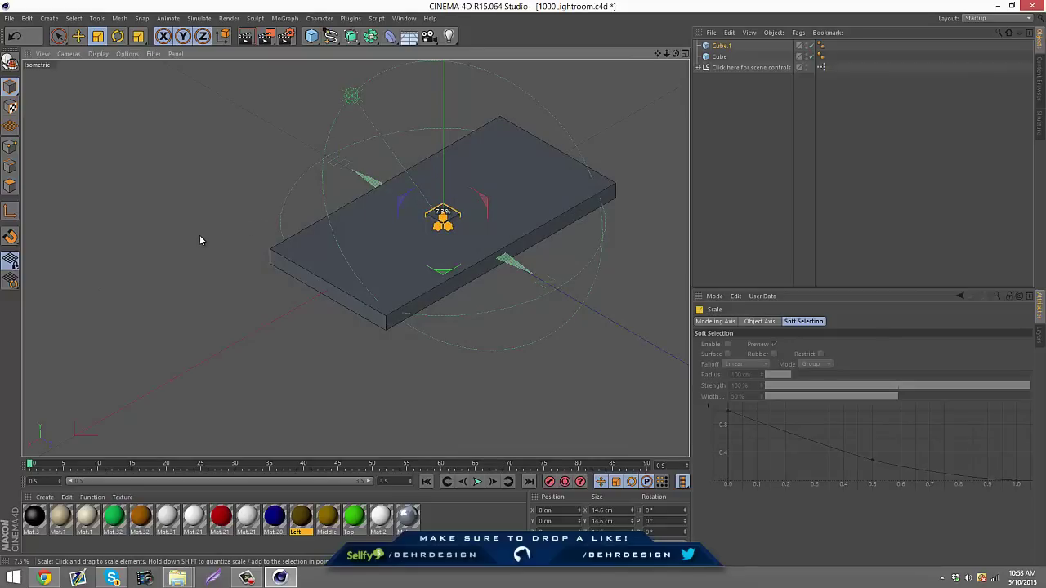
Step: Move the small leg cube to the slab's short end, at about X 97 cm and Y -4.1 cm
{"action": "left_click", "coordinate": [78, 36]}
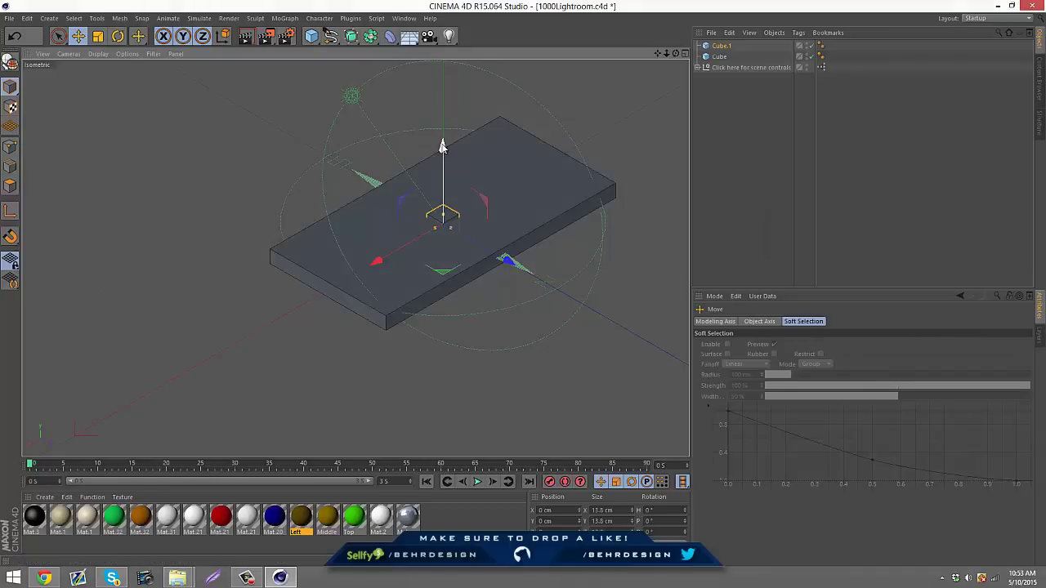
{"action": "left_click_drag", "start_coordinate": [443, 147], "coordinate": [443, 154]}
{"action": "left_click_drag", "start_coordinate": [376, 267], "coordinate": [263, 331]}
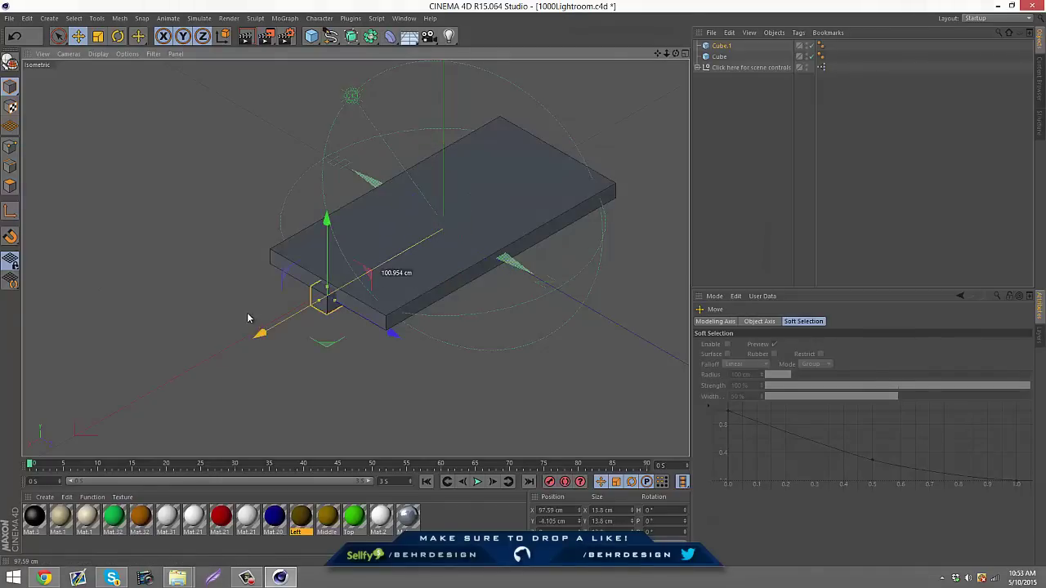
Step: Thin the base slab to a height of about 6.8 cm
{"action": "left_click", "coordinate": [322, 224]}
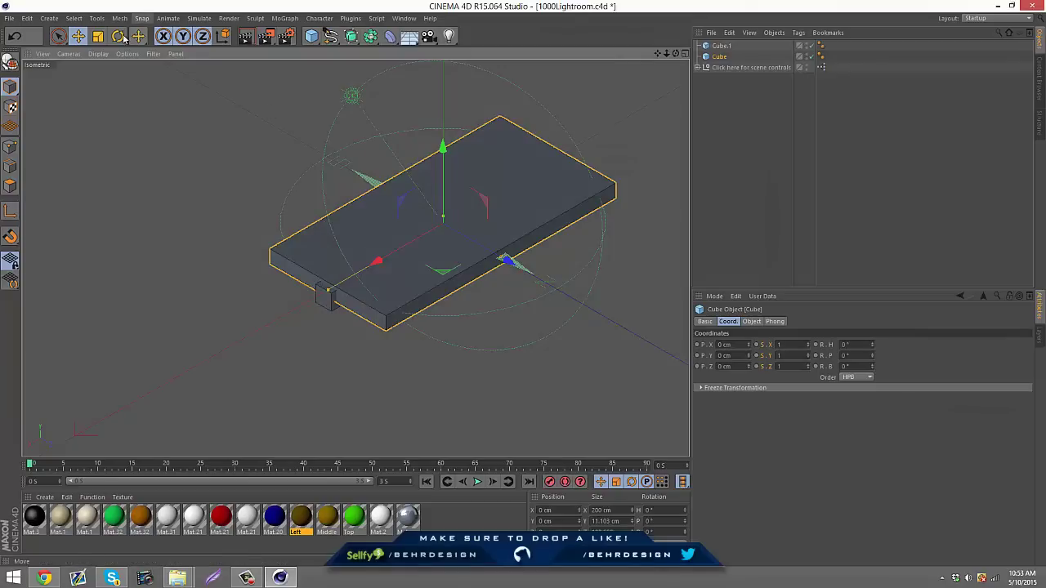
{"action": "left_click", "coordinate": [98, 36]}
{"action": "key", "text": "e"}
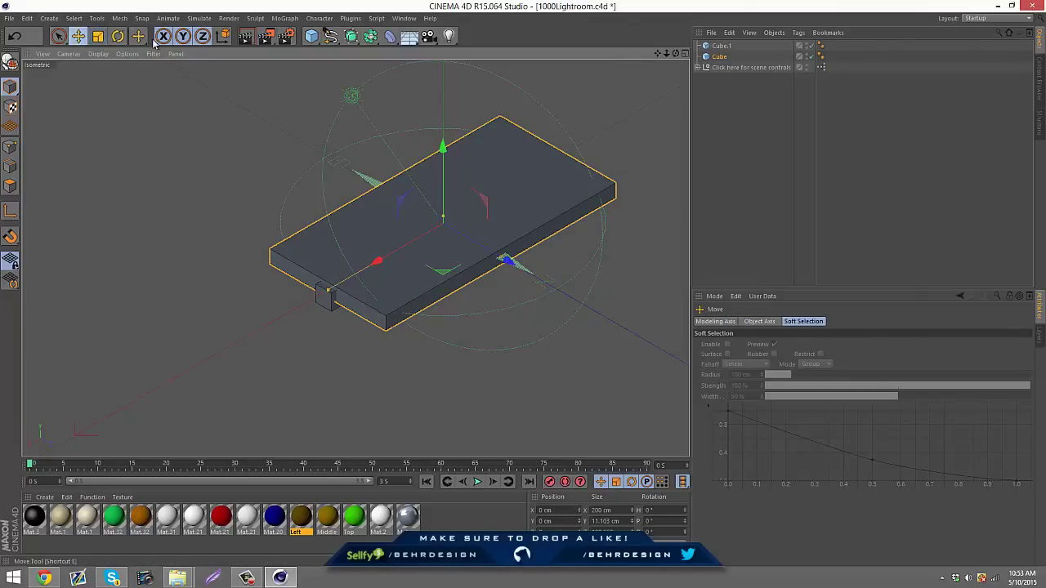
{"action": "left_click_drag", "start_coordinate": [444, 217], "coordinate": [443, 220]}
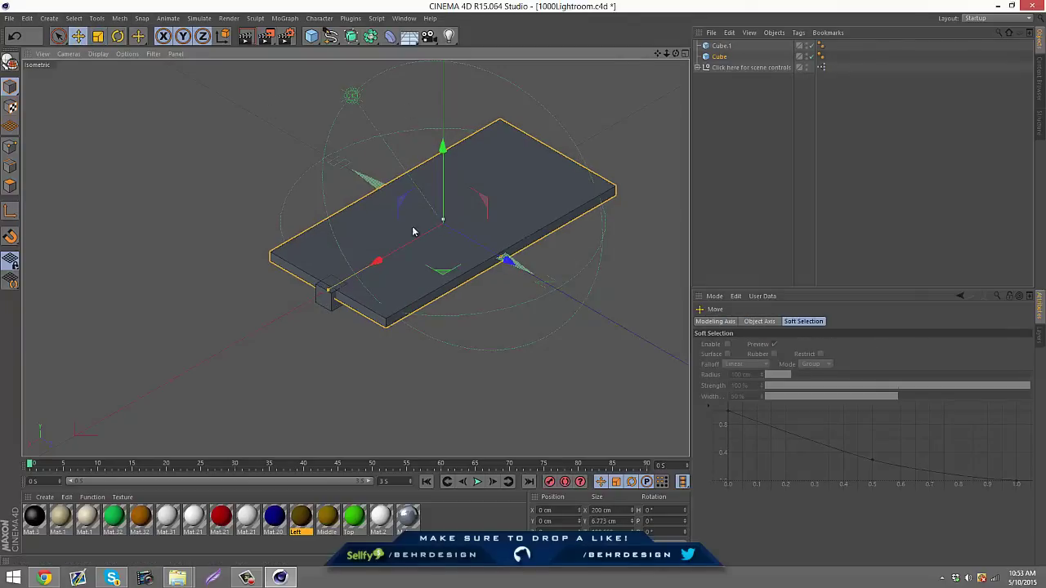
Step: Lower the leg cube beneath the slab to about Y -10.2 cm and align it with the end face at about X 93.2 cm
{"action": "scroll", "coordinate": [346, 258], "scroll_direction": "up", "scroll_amount": 6}
{"action": "right_click_drag", "start_coordinate": [367, 260], "coordinate": [961, 76], "text": "alt"}
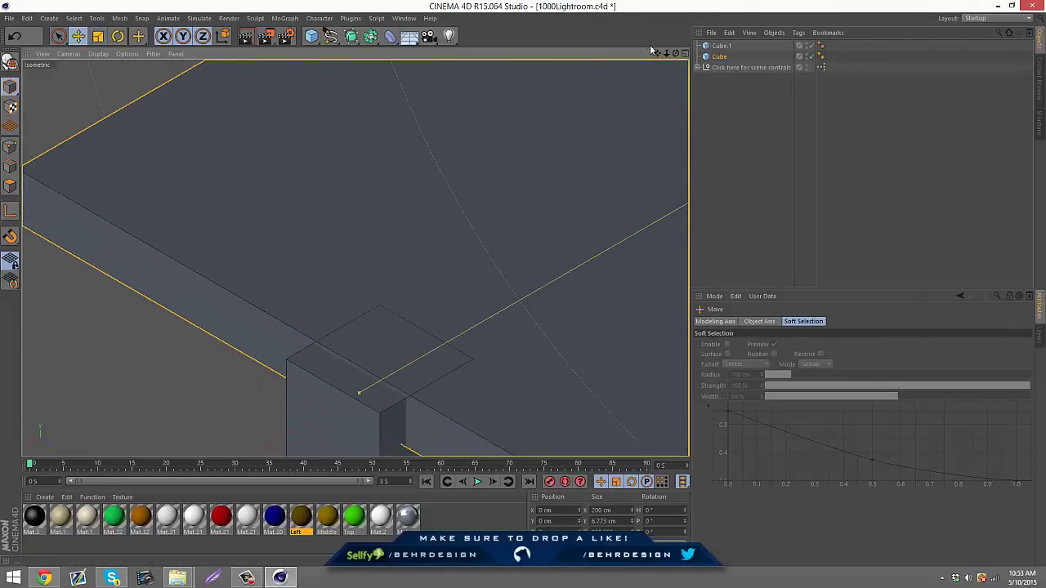
{"action": "left_click_drag", "start_coordinate": [657, 53], "coordinate": [620, 77]}
{"action": "scroll", "coordinate": [577, 146], "scroll_direction": "up", "scroll_amount": 4}
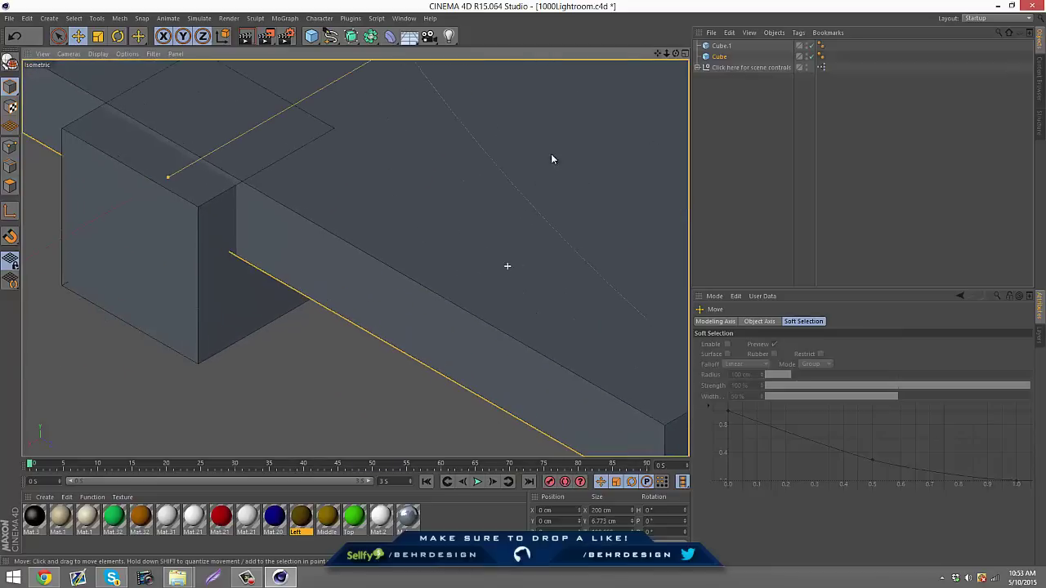
{"action": "left_click", "coordinate": [721, 46]}
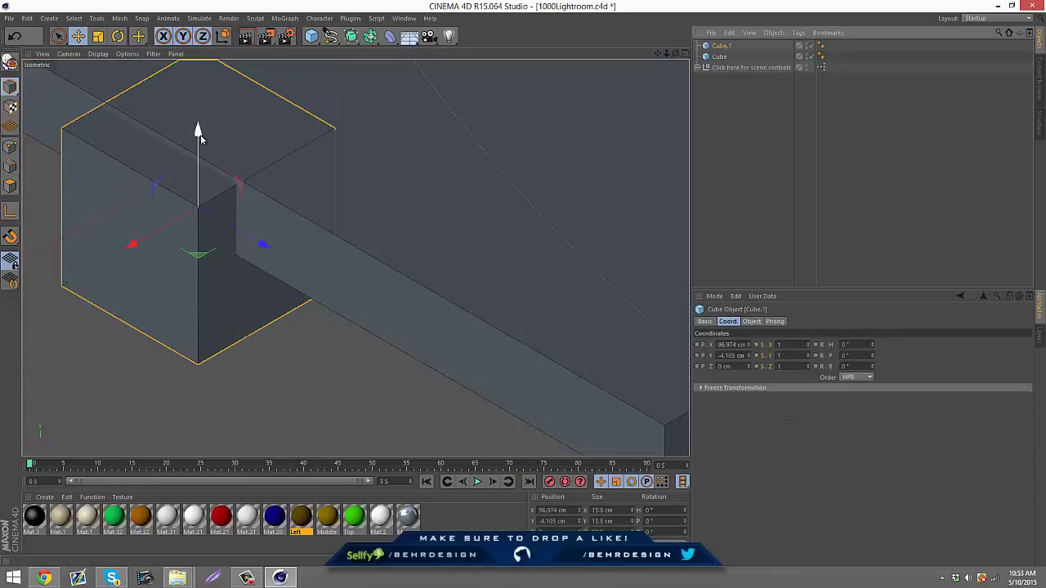
{"action": "left_click_drag", "start_coordinate": [199, 133], "coordinate": [164, 233]}
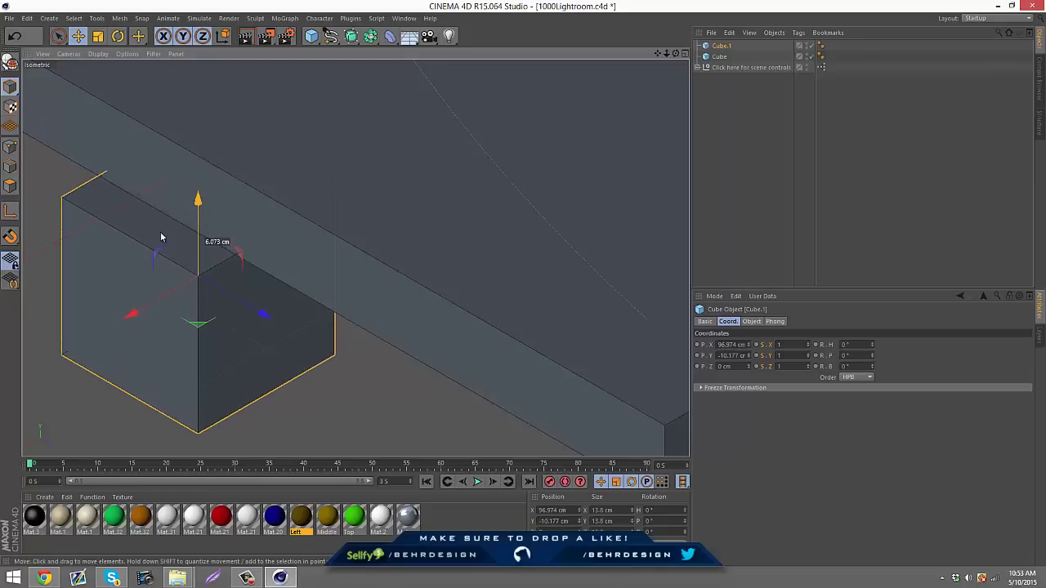
{"action": "left_click_drag", "start_coordinate": [135, 312], "coordinate": [164, 292]}
{"action": "key", "text": "ctrl+z"}
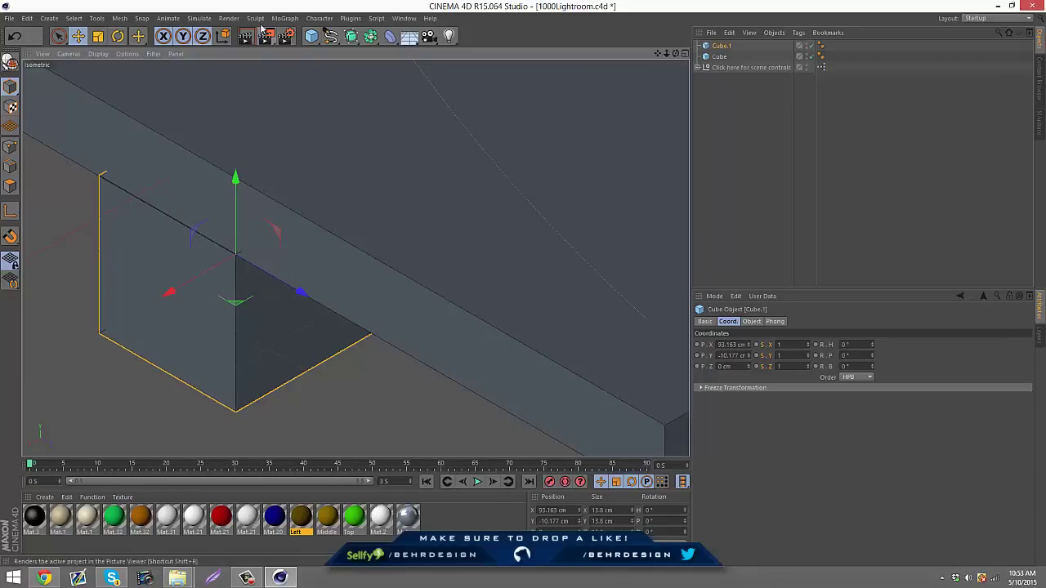
Step: Trim the leg's X size to about 13.5 cm, rendering the view to check its joint with the slab
{"action": "left_click", "coordinate": [245, 36]}
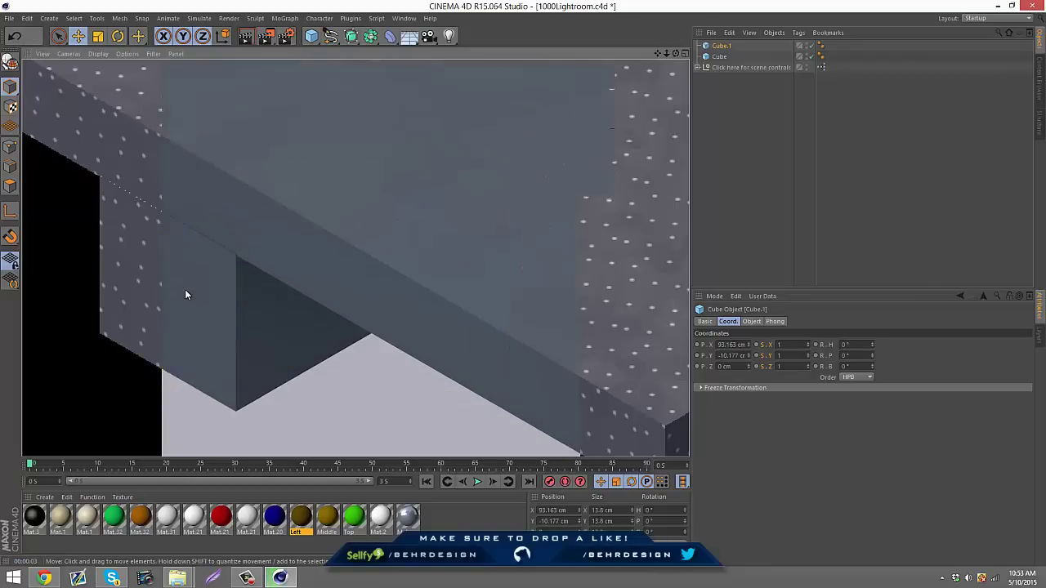
{"action": "left_click", "coordinate": [186, 291]}
{"action": "left_click_drag", "start_coordinate": [170, 299], "coordinate": [170, 299]}
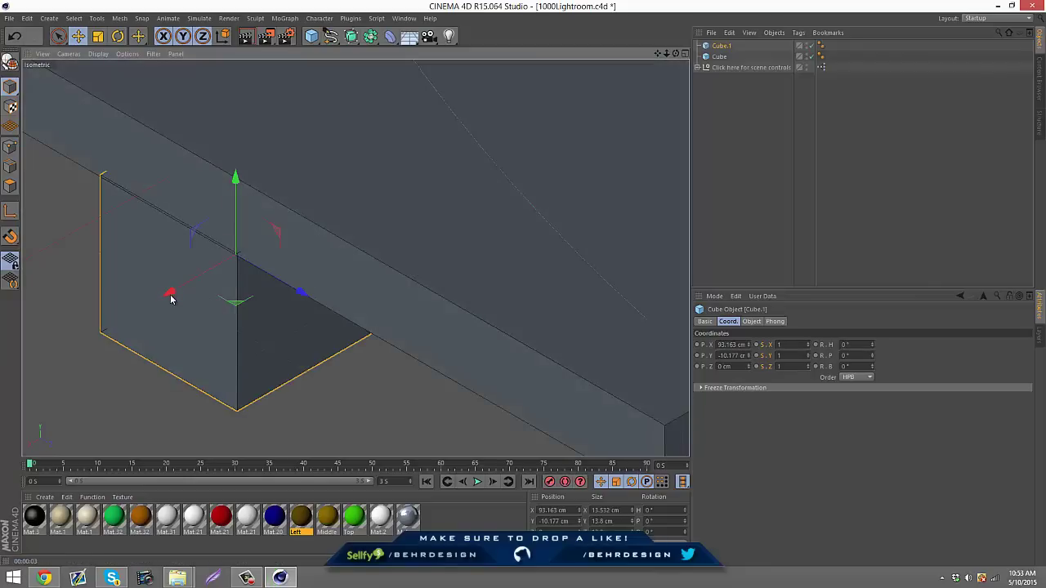
{"action": "left_click", "coordinate": [460, 220]}
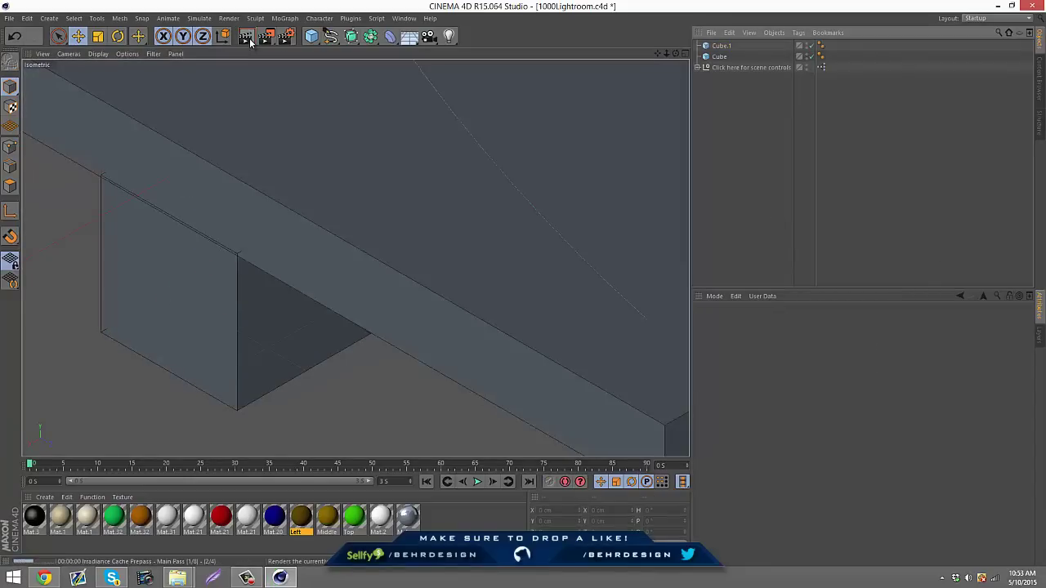
{"action": "left_click", "coordinate": [249, 38]}
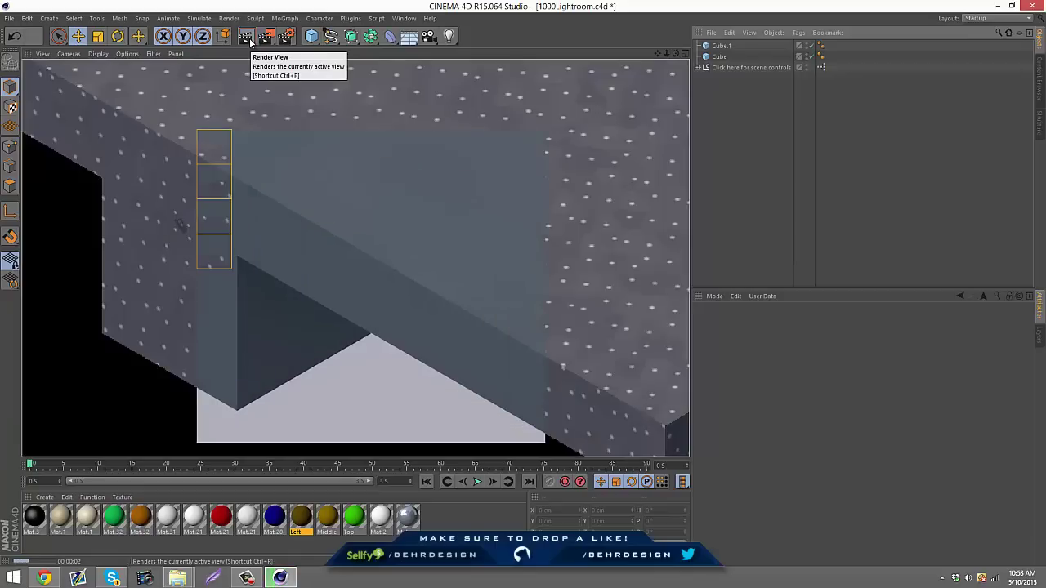
{"action": "left_click", "coordinate": [216, 343]}
Step: Move the leg along the Z axis to the slab's nearest corner, at about Z 43.5 cm
{"action": "left_click_drag", "start_coordinate": [657, 54], "coordinate": [637, 77]}
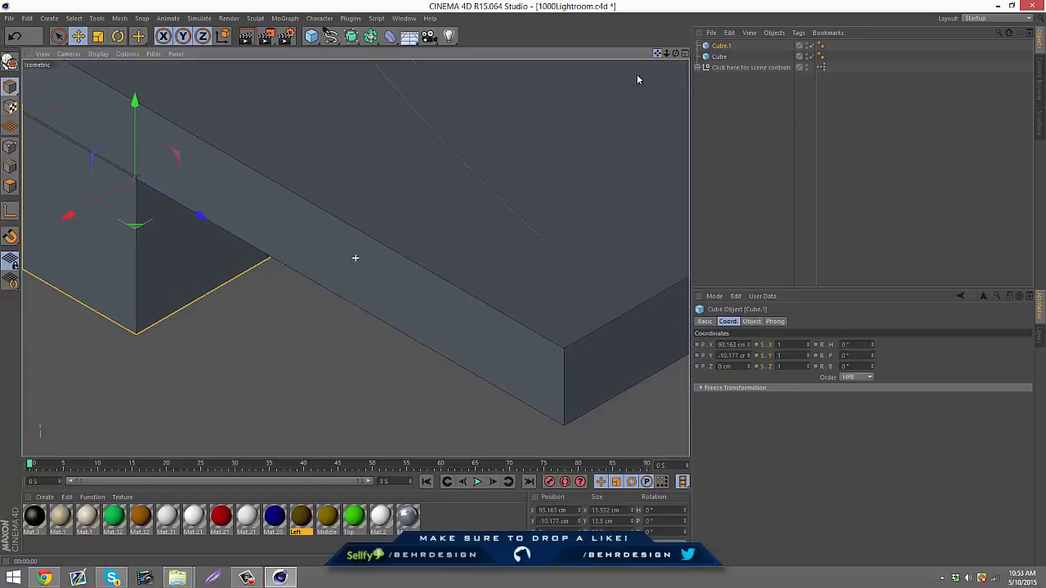
{"action": "left_click_drag", "start_coordinate": [177, 211], "coordinate": [658, 406]}
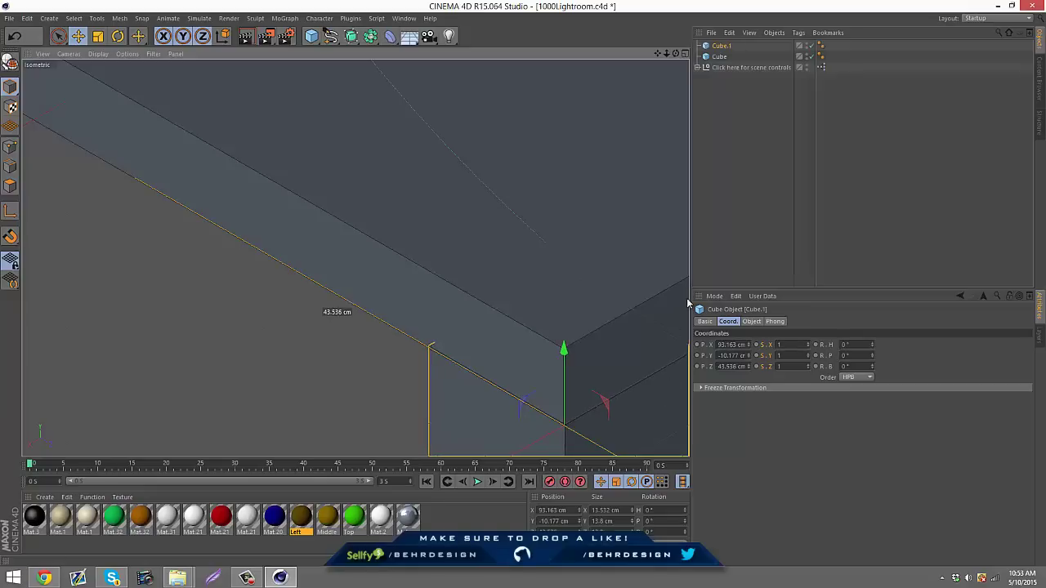
{"action": "left_click", "coordinate": [814, 219]}
Step: Nudge the corner leg outward to about X 93.33 cm and render the view to check its alignment
{"action": "middle_click_drag", "start_coordinate": [526, 397], "coordinate": [450, 218], "text": "alt"}
{"action": "scroll", "coordinate": [531, 343], "scroll_direction": "up", "scroll_amount": 3}
{"action": "left_click", "coordinate": [528, 326]}
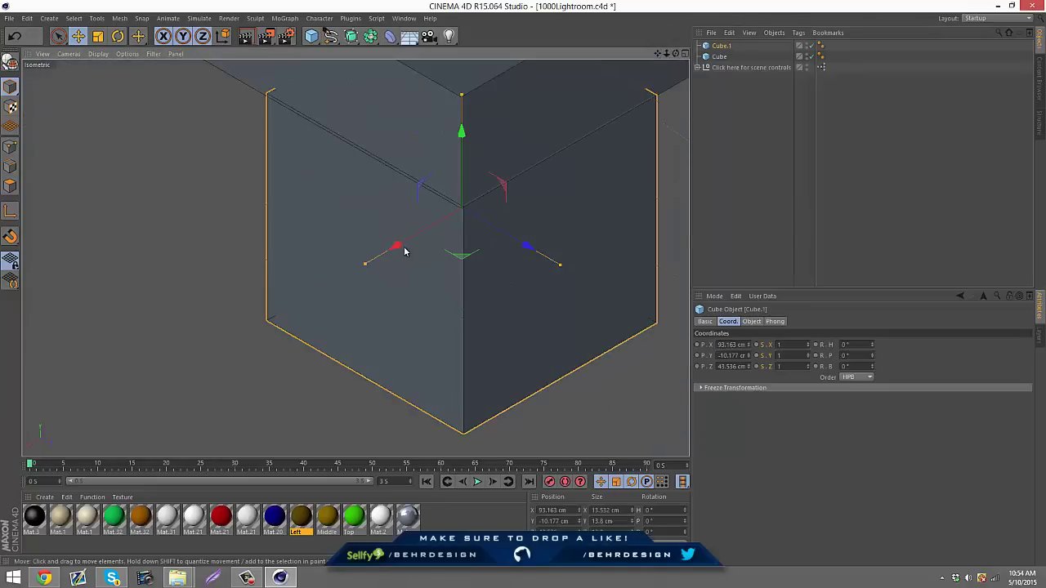
{"action": "mouse_move", "coordinate": [397, 249]}
{"action": "left_mouse_down"}
{"action": "mouse_move", "coordinate": [420, 238]}
{"action": "mouse_move", "coordinate": [398, 256]}
{"action": "left_mouse_up"}
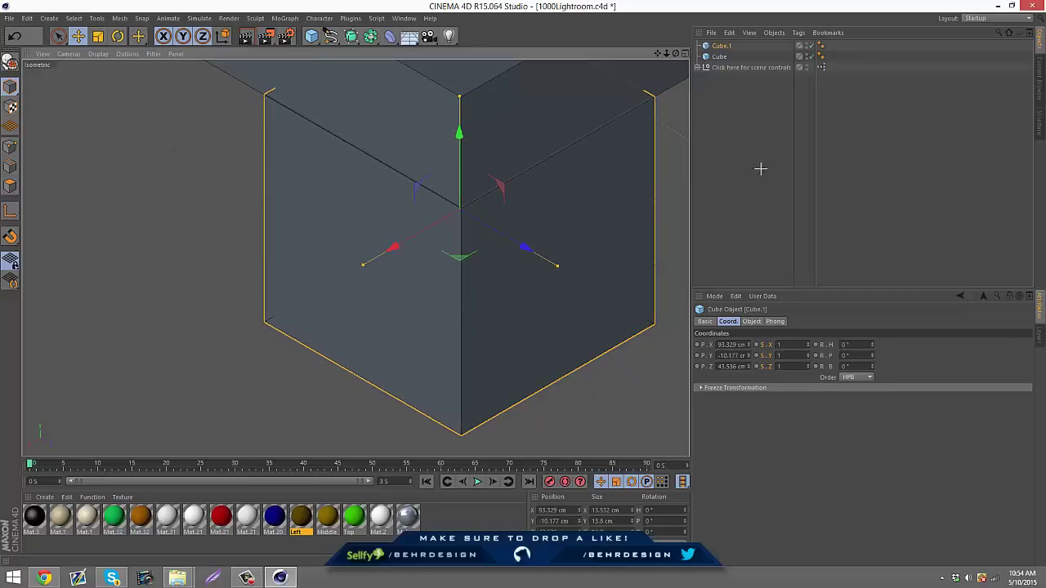
{"action": "left_click", "coordinate": [760, 169]}
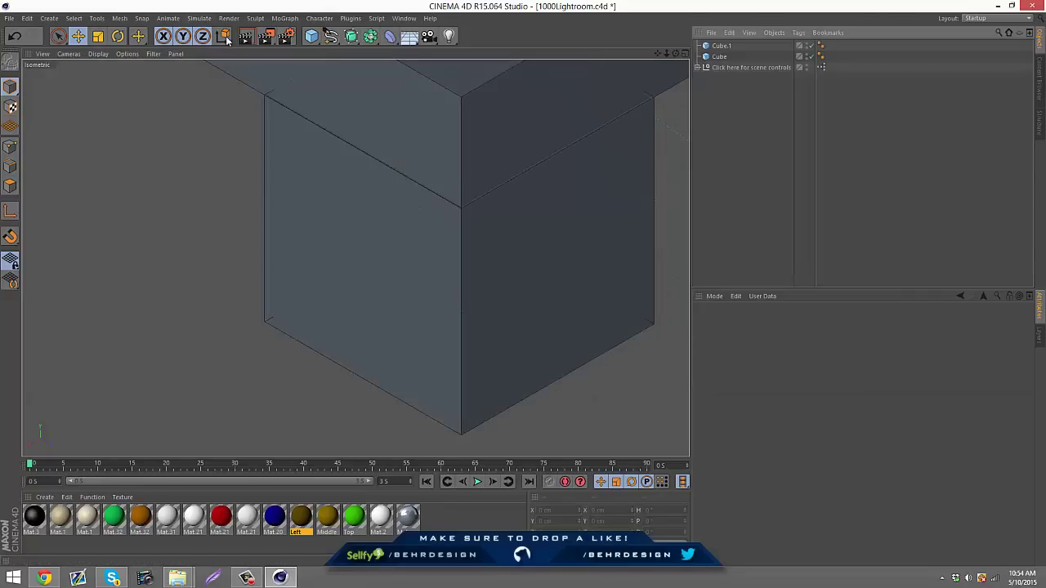
{"action": "left_click", "coordinate": [245, 38]}
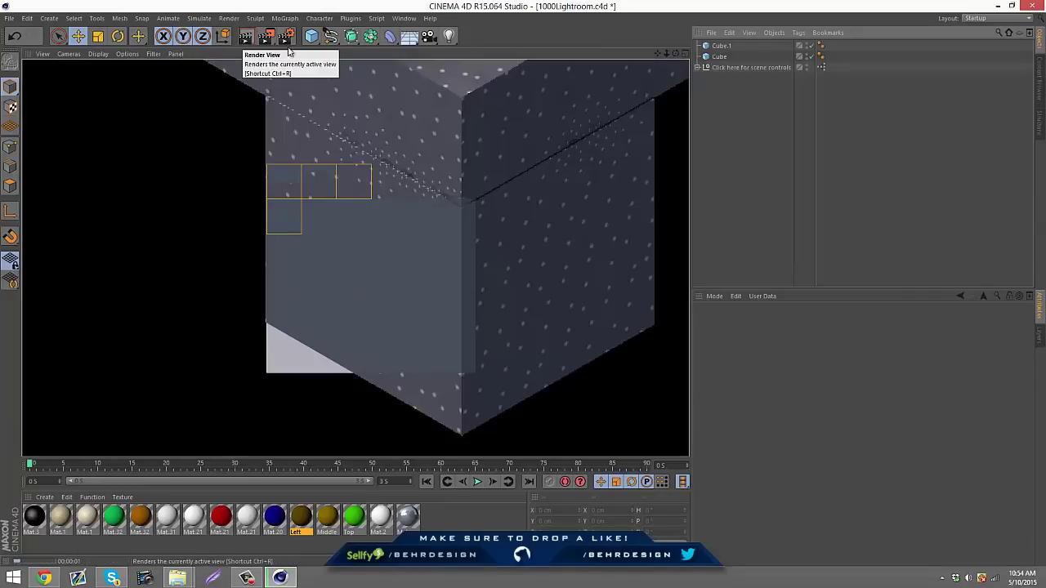
{"action": "left_click", "coordinate": [583, 240]}
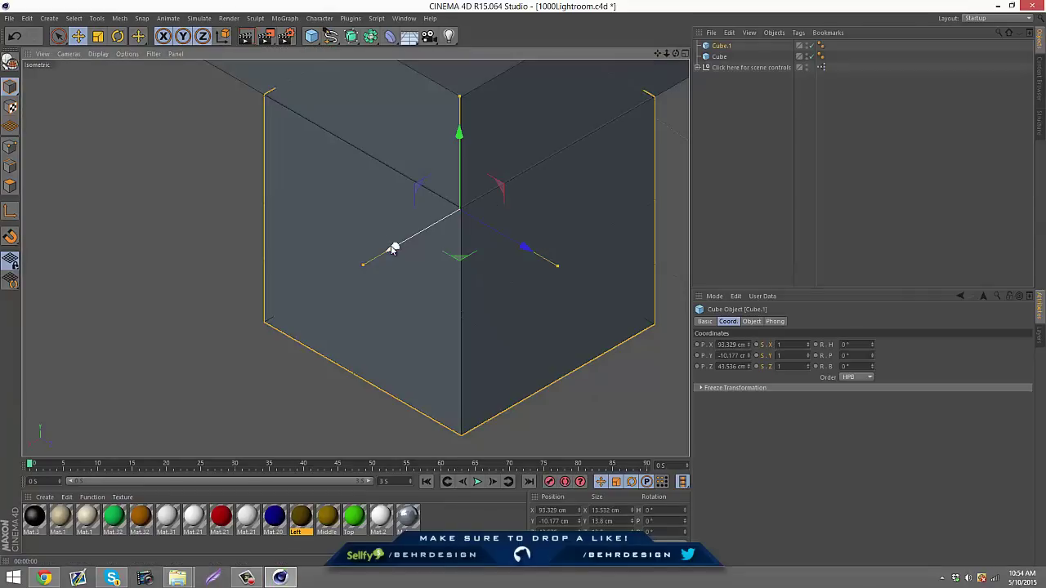
Step: Fine-tune the corner leg to about X 93.25 cm and Z 43.38 cm, and render the view to check the joint
{"action": "left_click_drag", "start_coordinate": [393, 245], "coordinate": [393, 248]}
{"action": "left_click_drag", "start_coordinate": [524, 249], "coordinate": [522, 249]}
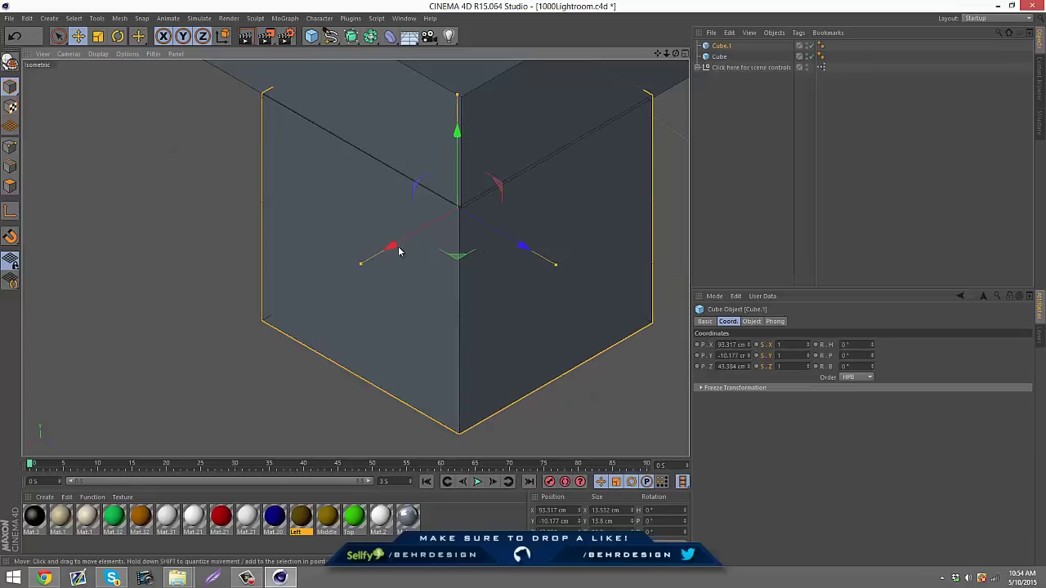
{"action": "left_click_drag", "start_coordinate": [398, 248], "coordinate": [398, 252]}
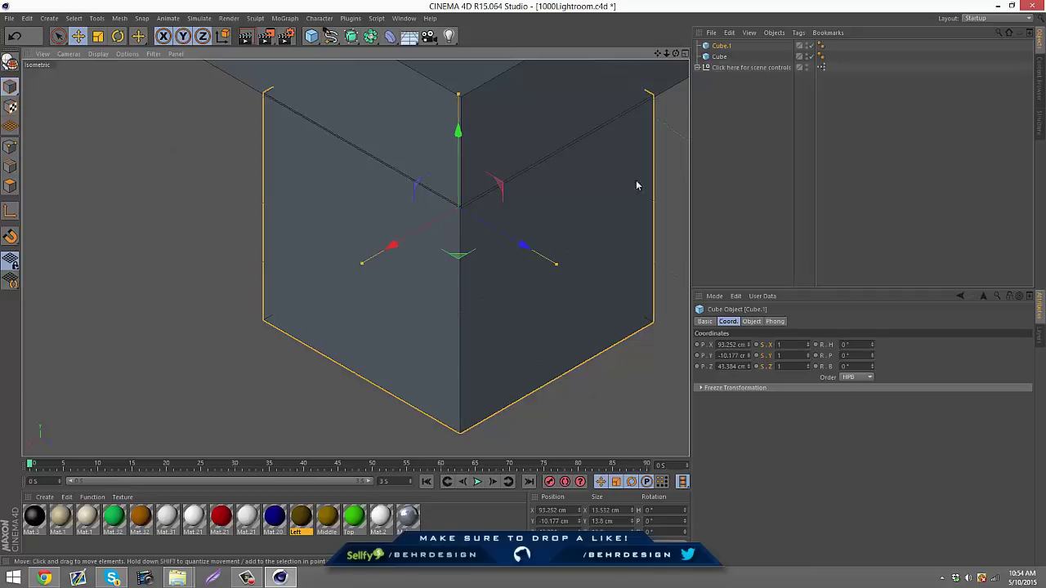
{"action": "left_click", "coordinate": [800, 185]}
{"action": "left_click", "coordinate": [246, 36]}
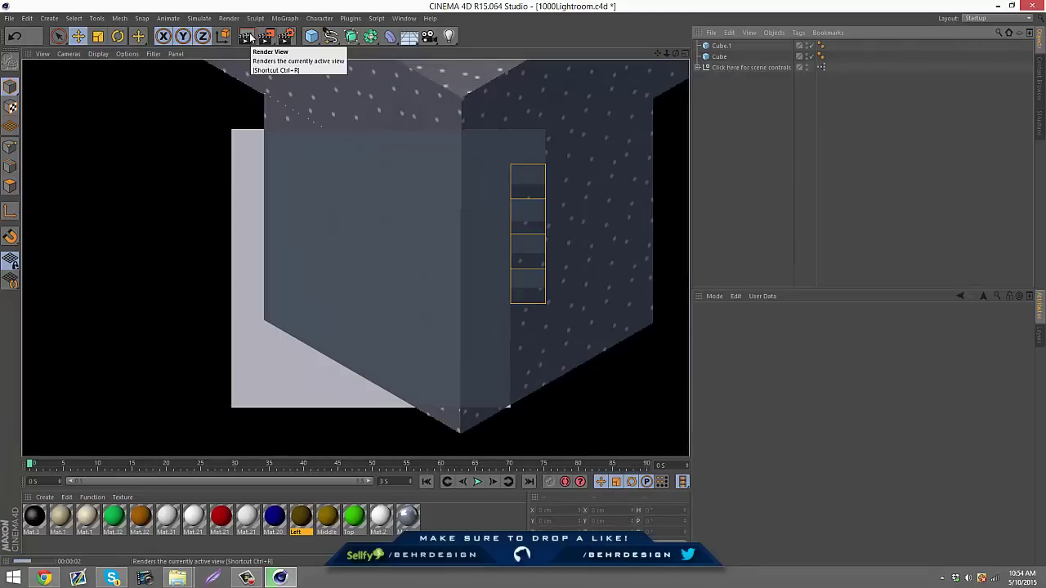
{"action": "left_click", "coordinate": [370, 221]}
{"action": "scroll", "coordinate": [370, 212], "scroll_direction": "down", "scroll_amount": 5}
{"action": "scroll", "coordinate": [564, 114], "scroll_direction": "down", "scroll_amount": 3}
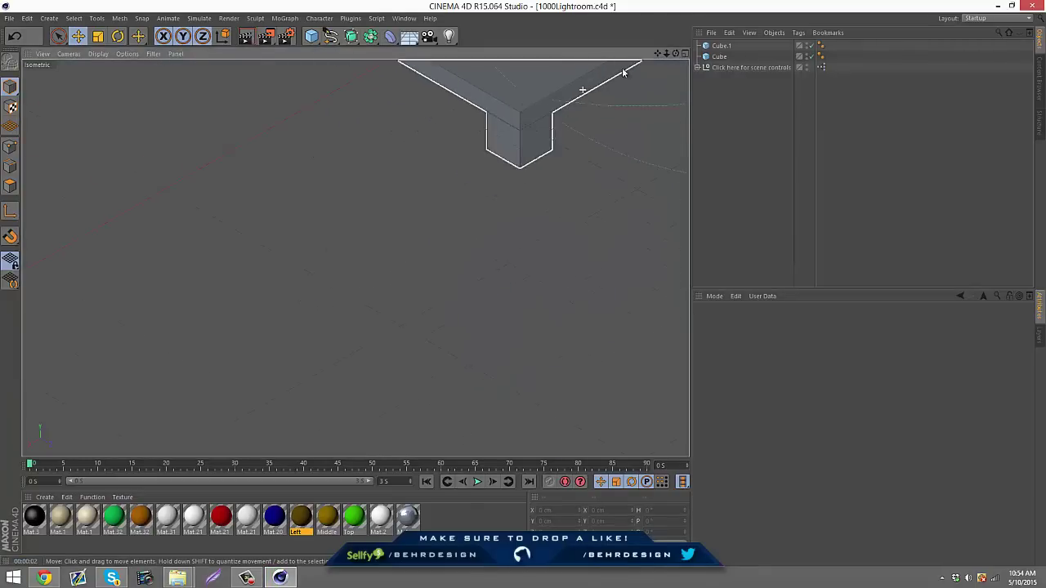
Step: Raise the corner leg about 2 cm to Y -8.18 cm so it overlaps the slab
{"action": "left_click_drag", "start_coordinate": [662, 55], "coordinate": [506, 302]}
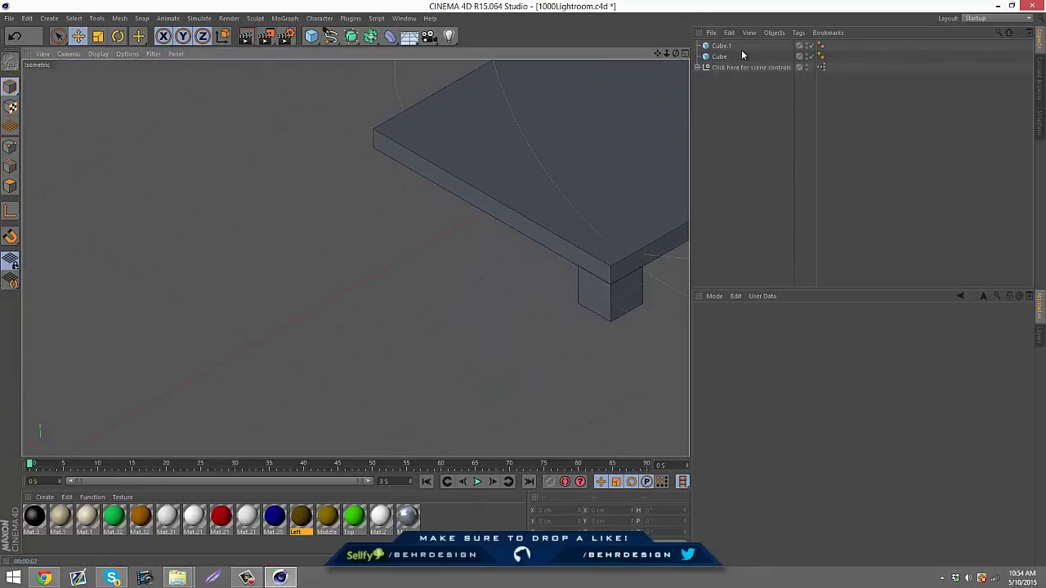
{"action": "left_click", "coordinate": [722, 45]}
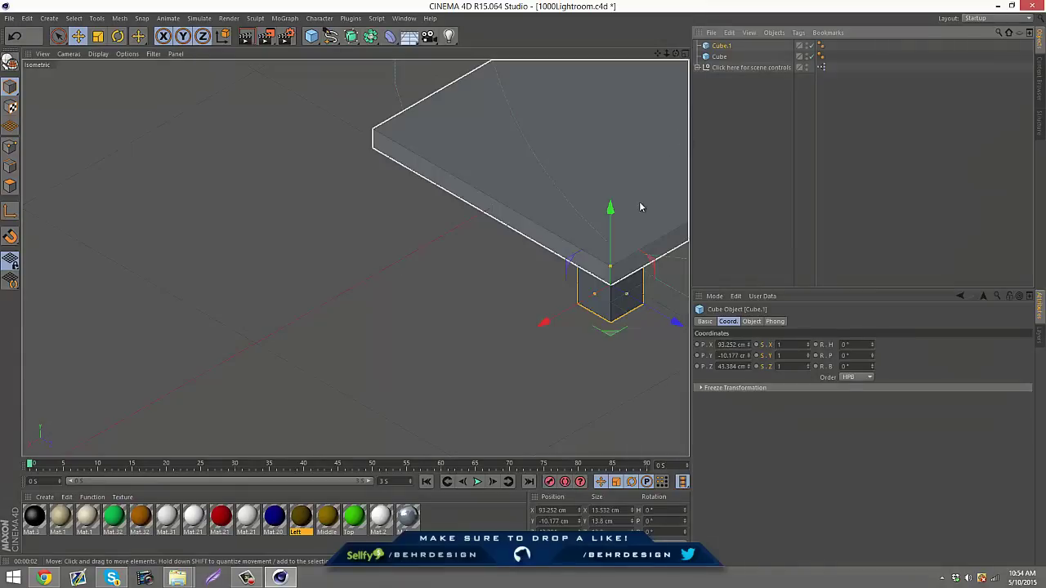
{"action": "left_click_drag", "start_coordinate": [615, 209], "coordinate": [614, 205]}
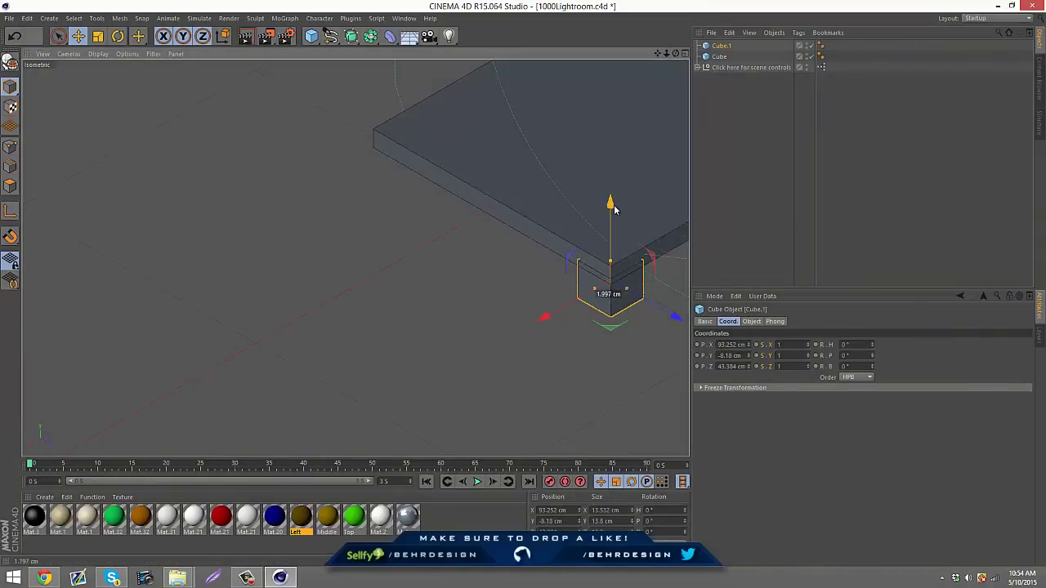
{"action": "key", "text": "Delete"}
{"action": "key", "text": "ctrl+z"}
Step: Duplicate the corner leg and move the copy along Z to the other corner of the same slab end, about Z -43.4 cm
{"action": "key", "text": "ctrl+c"}
{"action": "key", "text": "ctrl+v"}
{"action": "left_click_drag", "start_coordinate": [674, 315], "coordinate": [461, 225]}
{"action": "scroll", "coordinate": [524, 201], "scroll_direction": "up", "scroll_amount": 3}
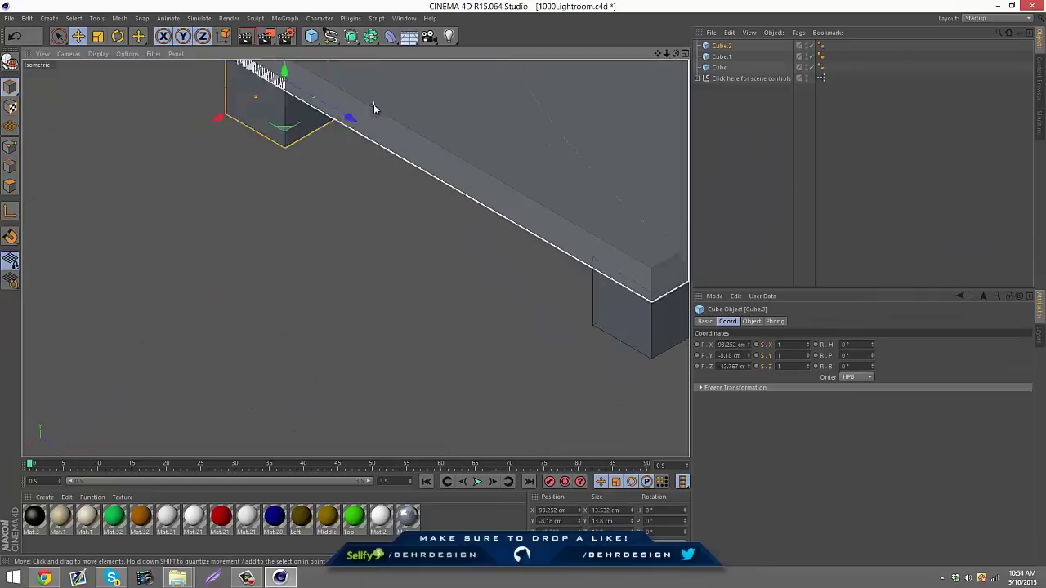
{"action": "scroll", "coordinate": [378, 104], "scroll_direction": "up", "scroll_amount": 3}
{"action": "left_click_drag", "start_coordinate": [657, 54], "coordinate": [650, 402]}
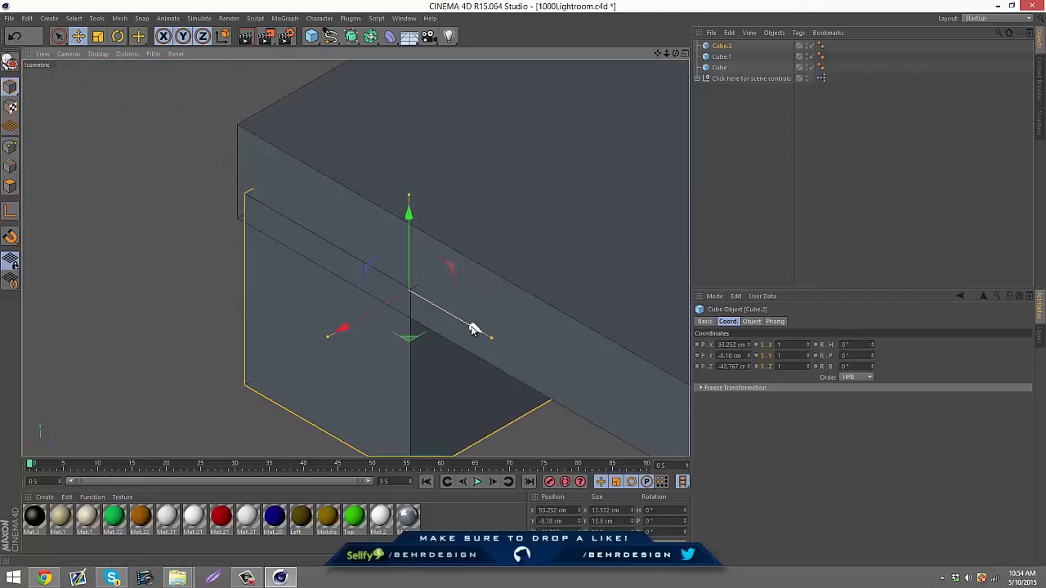
{"action": "left_click_drag", "start_coordinate": [472, 328], "coordinate": [465, 325]}
Step: Render the view to check the second leg's joint with the slab, and select that leg
{"action": "left_click", "coordinate": [824, 222]}
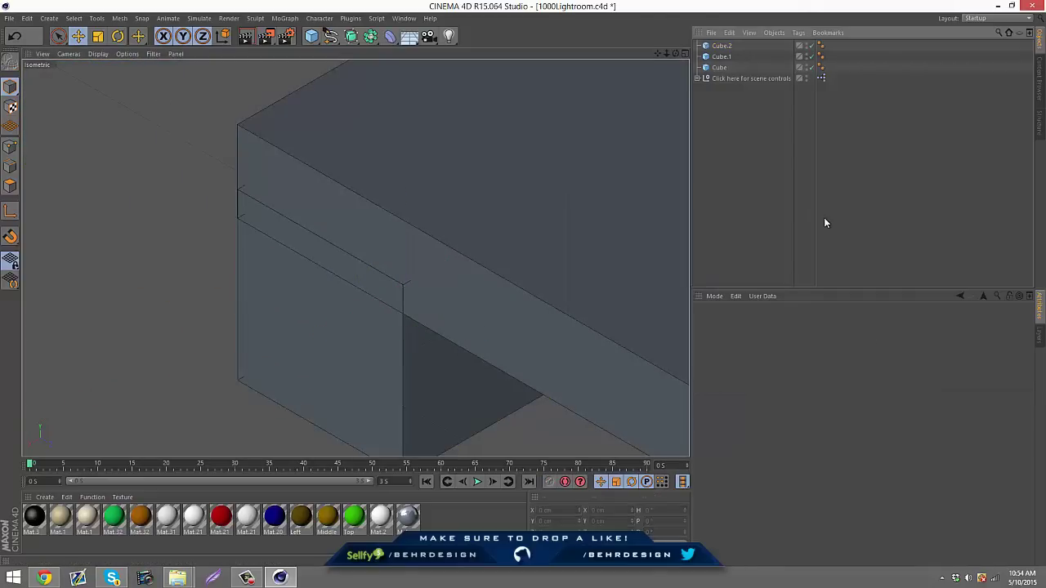
{"action": "left_click", "coordinate": [249, 38]}
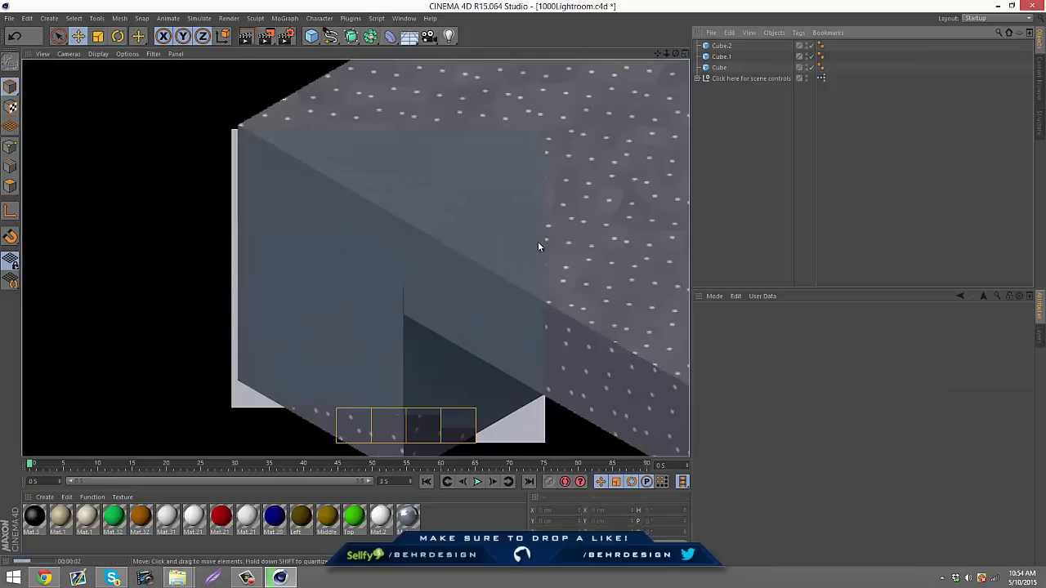
{"action": "left_click", "coordinate": [365, 308]}
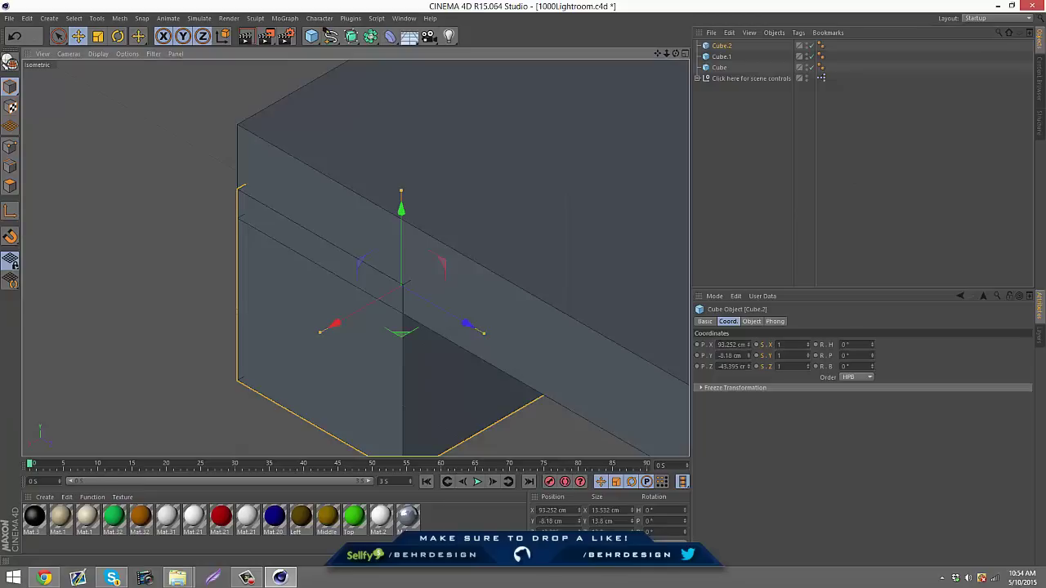
{"action": "key", "text": "ctrl+z"}
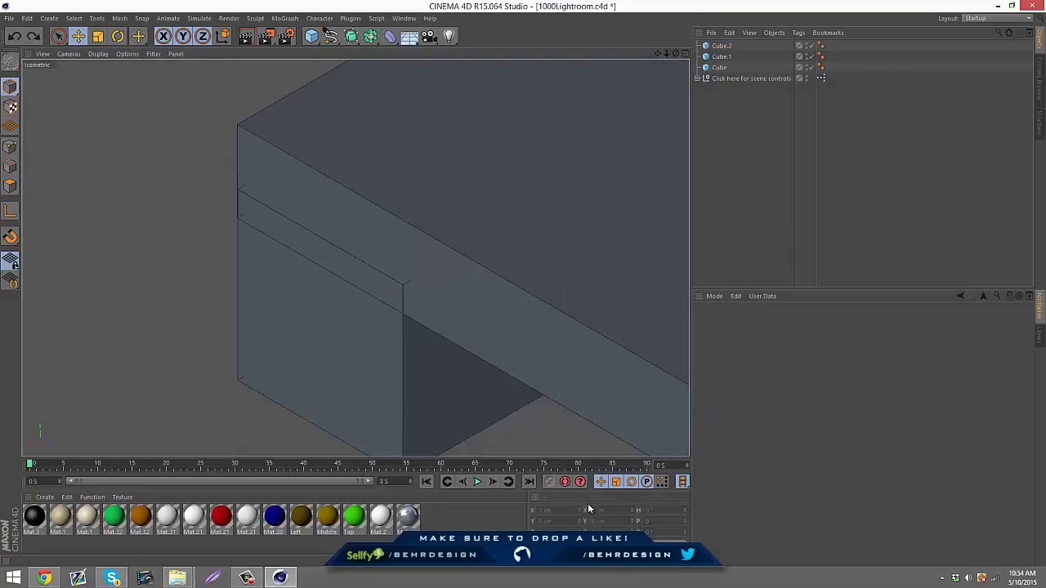
{"action": "left_click", "coordinate": [721, 47]}
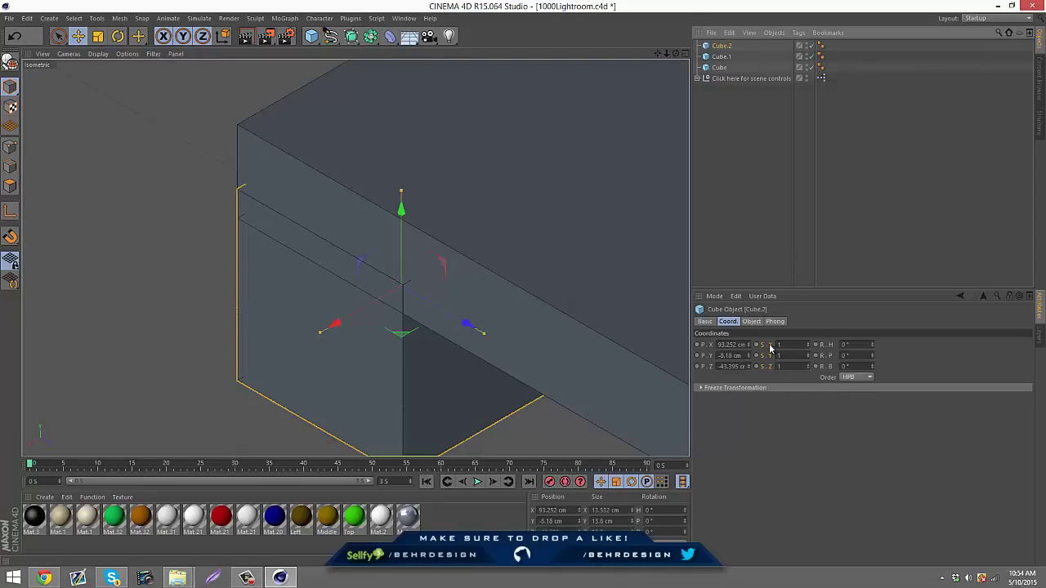
Step: Try shifting the second leg along Z and Y in whole-centimetre increments, undoing each change
{"action": "left_click_drag", "start_coordinate": [749, 370], "coordinate": [747, 370]}
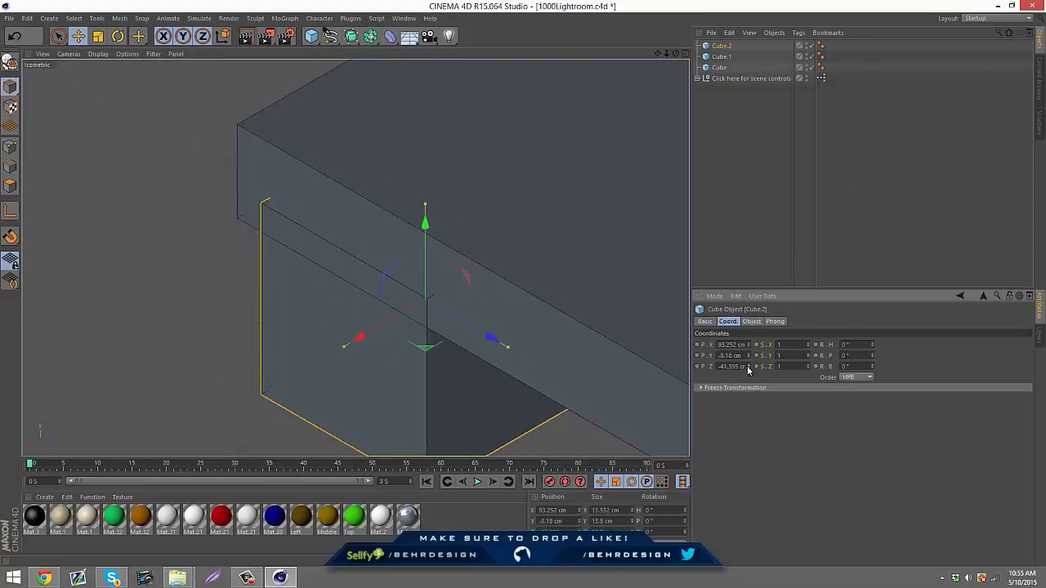
{"action": "key", "text": "ctrl+z"}
{"action": "left_click", "coordinate": [749, 353]}
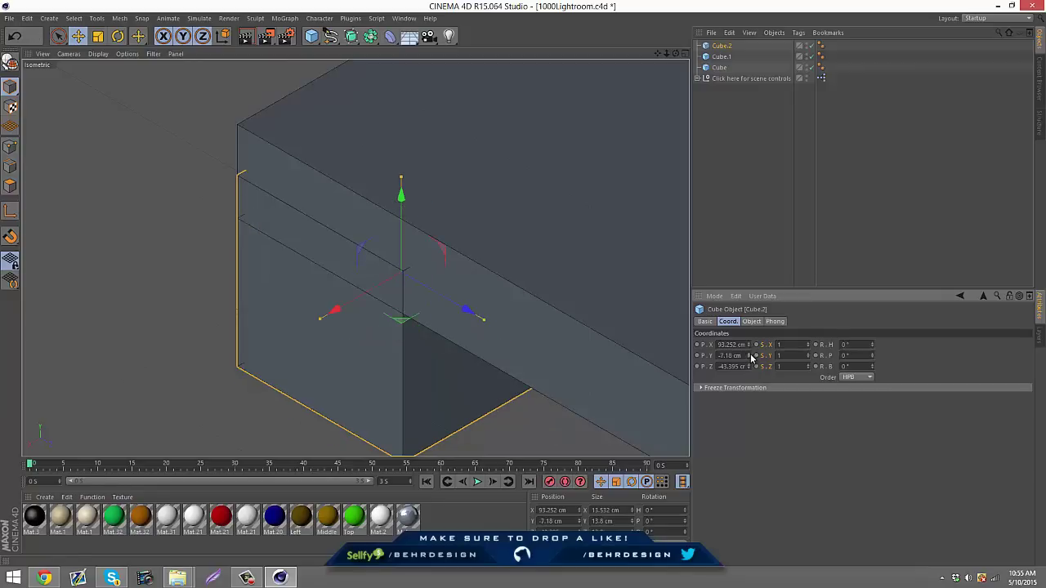
{"action": "key", "text": "ctrl+z"}
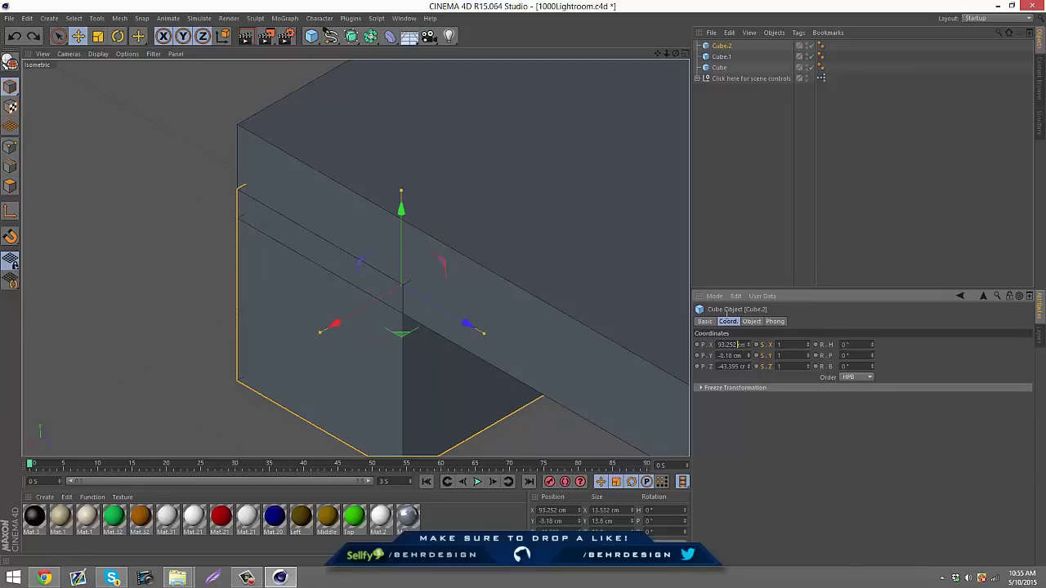
Step: Set the second leg's X position to 93.1 cm
{"action": "type", "text": "1"}
{"action": "key", "text": "Return"}
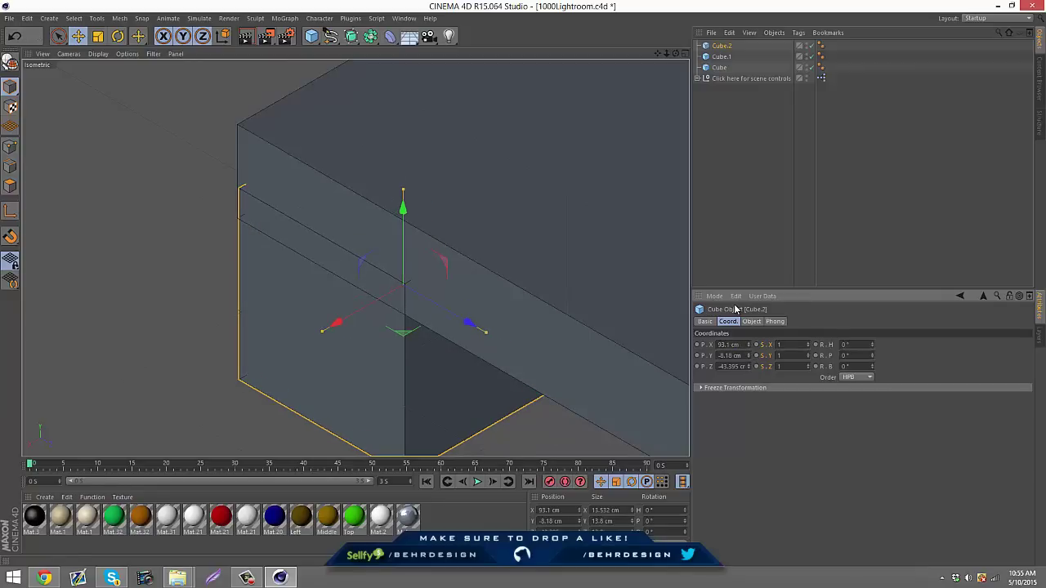
{"action": "left_click", "coordinate": [1011, 104]}
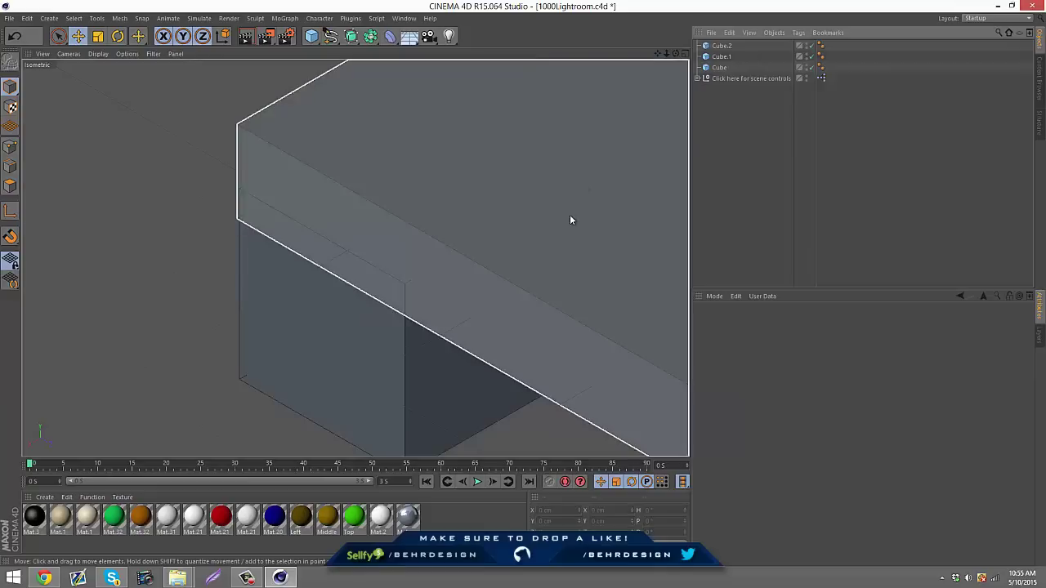
Step: Duplicate both legs together and move the copied pair along X toward the slab's opposite end, to about X -59.85 cm
{"action": "left_click_drag", "start_coordinate": [666, 53], "coordinate": [520, 288]}
{"action": "left_click_drag", "start_coordinate": [791, 42], "coordinate": [837, 59]}
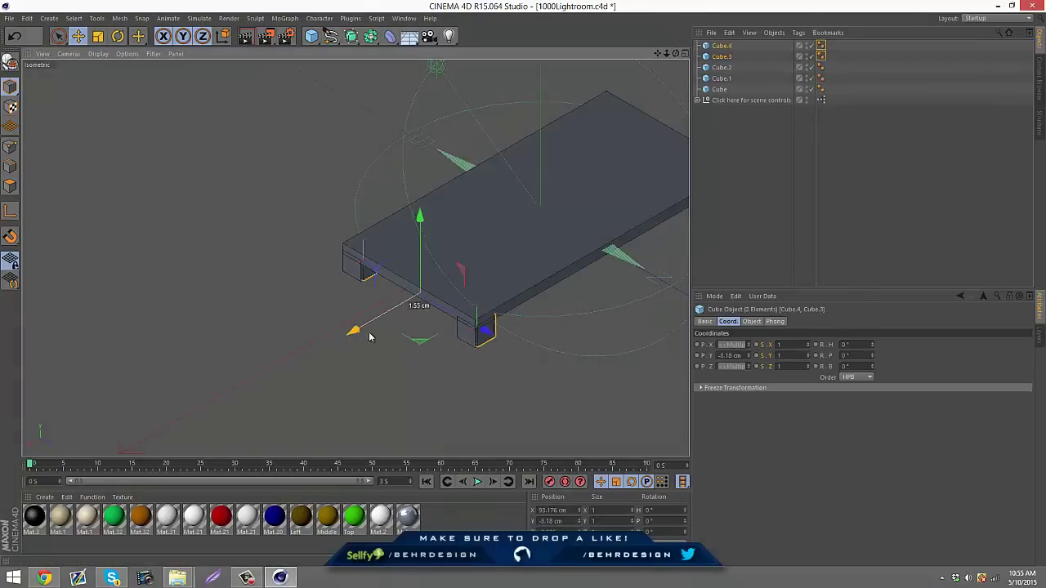
{"action": "left_click_drag", "start_coordinate": [357, 332], "coordinate": [555, 216], "text": "ctrl"}
{"action": "left_click_drag", "start_coordinate": [657, 54], "coordinate": [421, 363]}
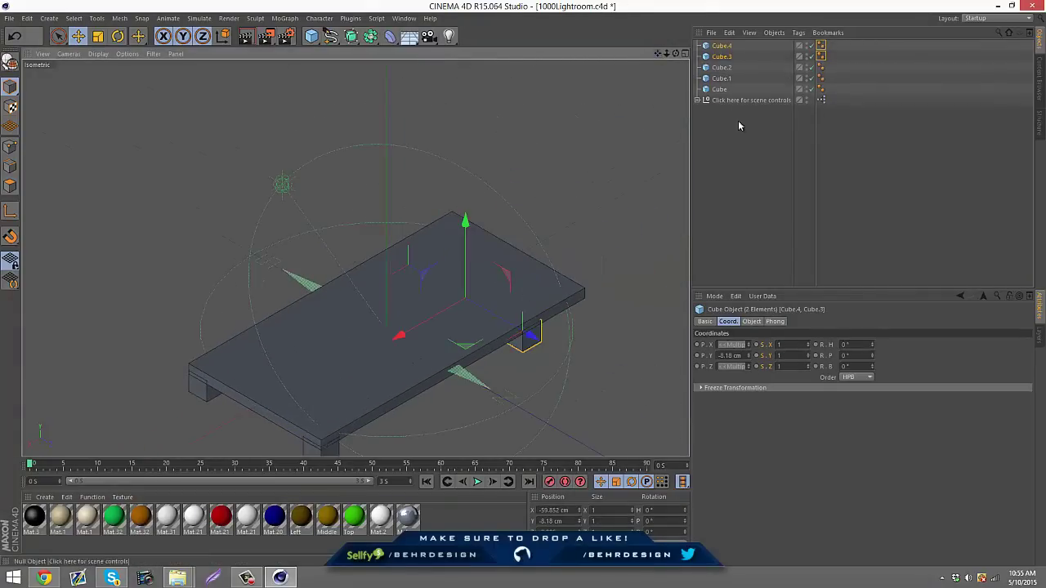
Step: Move the copied leg pair along X to the slab's far end, at about X -93.57 cm
{"action": "middle_click", "coordinate": [580, 221]}
{"action": "left_click", "coordinate": [350, 53]}
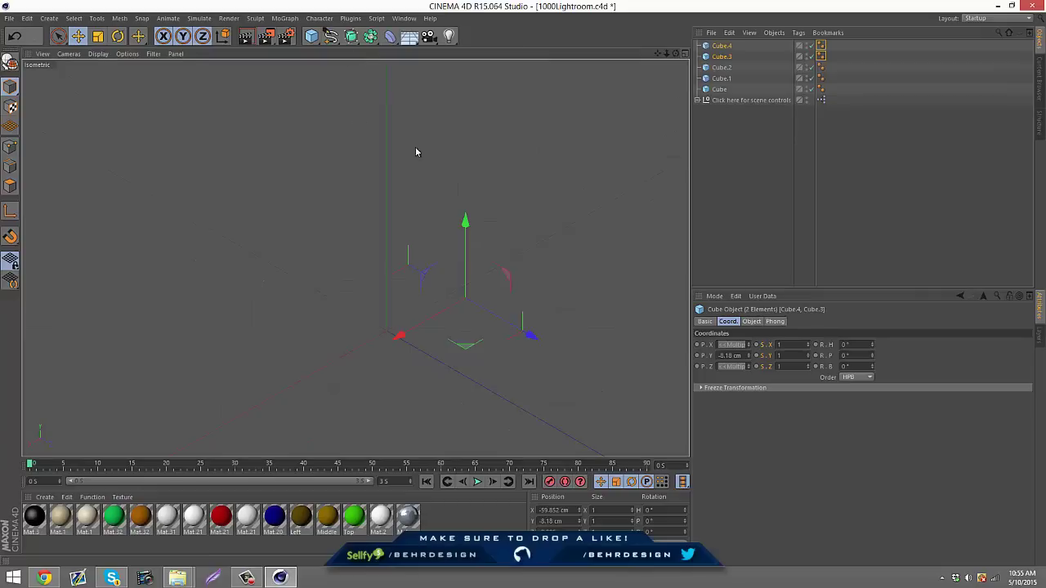
{"action": "scroll", "coordinate": [459, 260], "scroll_direction": "up", "scroll_amount": 3}
{"action": "scroll", "coordinate": [460, 262], "scroll_direction": "up", "scroll_amount": 3}
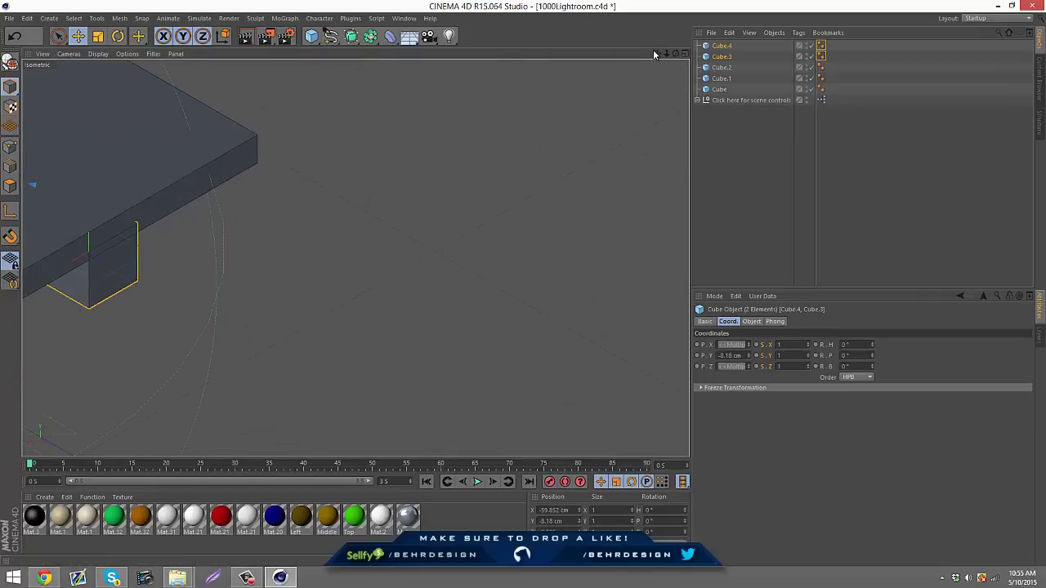
{"action": "middle_click_drag", "start_coordinate": [436, 191], "coordinate": [722, 323], "text": "alt"}
{"action": "left_click_drag", "start_coordinate": [161, 336], "coordinate": [280, 280]}
{"action": "scroll", "coordinate": [579, 388], "scroll_direction": "up", "scroll_amount": 3}
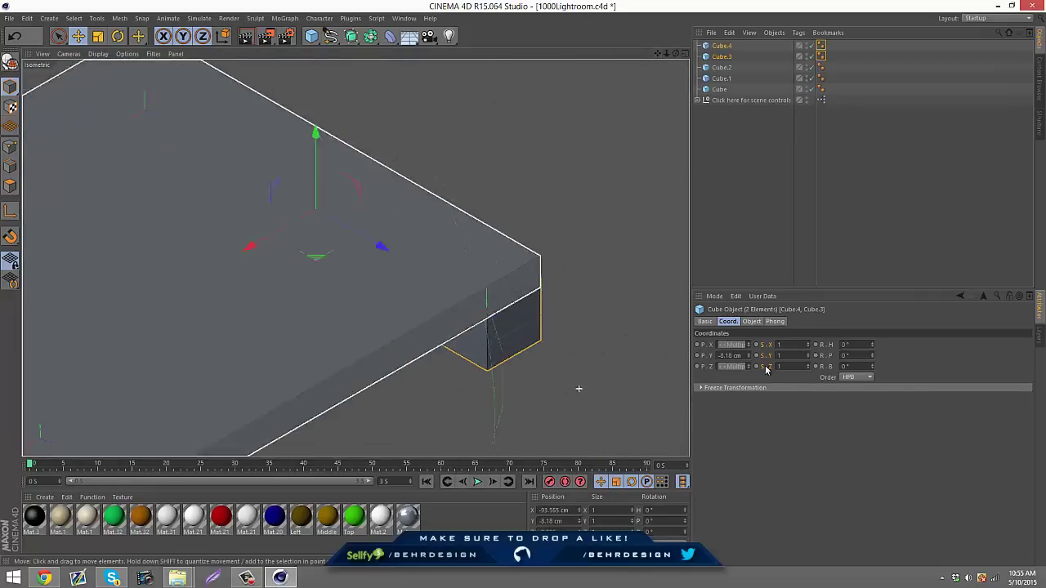
Step: Fine-tune the copied leg pair along X to line up with the slab's end, and render the view to check the joint
{"action": "middle_click_drag", "start_coordinate": [579, 387], "coordinate": [520, 256], "text": "alt"}
{"action": "scroll", "coordinate": [521, 256], "scroll_direction": "up", "scroll_amount": 6}
{"action": "left_click_drag", "start_coordinate": [660, 54], "coordinate": [534, 281]}
{"action": "left_click_drag", "start_coordinate": [36, 108], "coordinate": [36, 110]}
{"action": "left_click", "coordinate": [621, 81]}
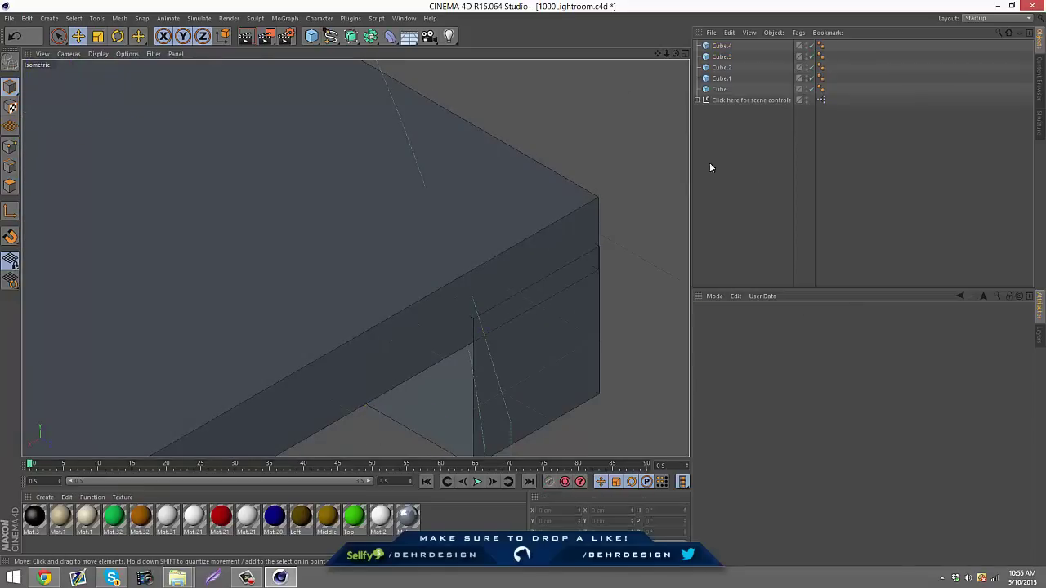
{"action": "left_click", "coordinate": [245, 37]}
{"action": "left_click", "coordinate": [796, 57]}
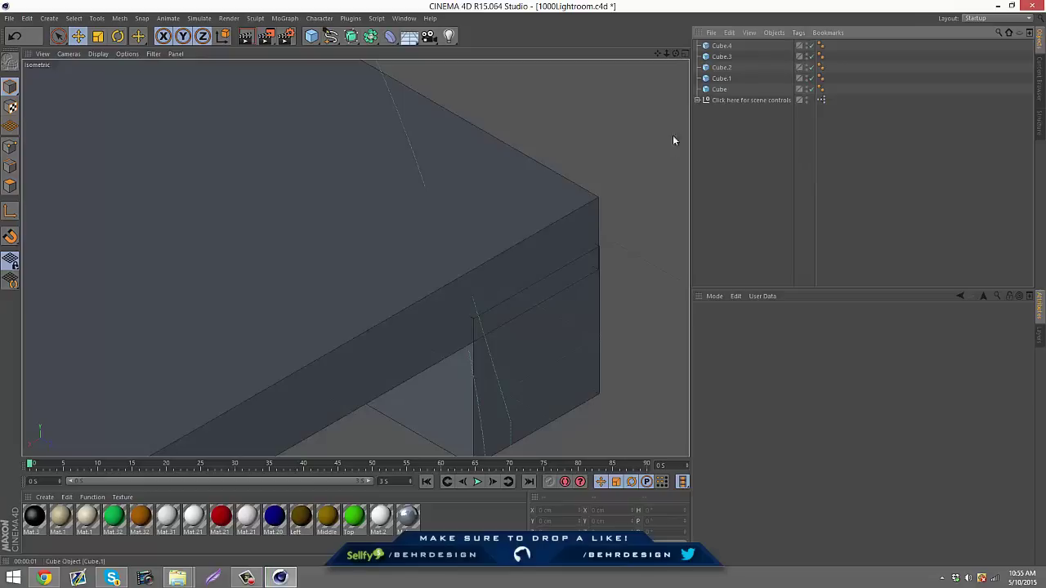
Step: Set the X position of the far-end leg on the positive Z side to -93.312 cm and render the view to check it
{"action": "left_click", "coordinate": [724, 55]}
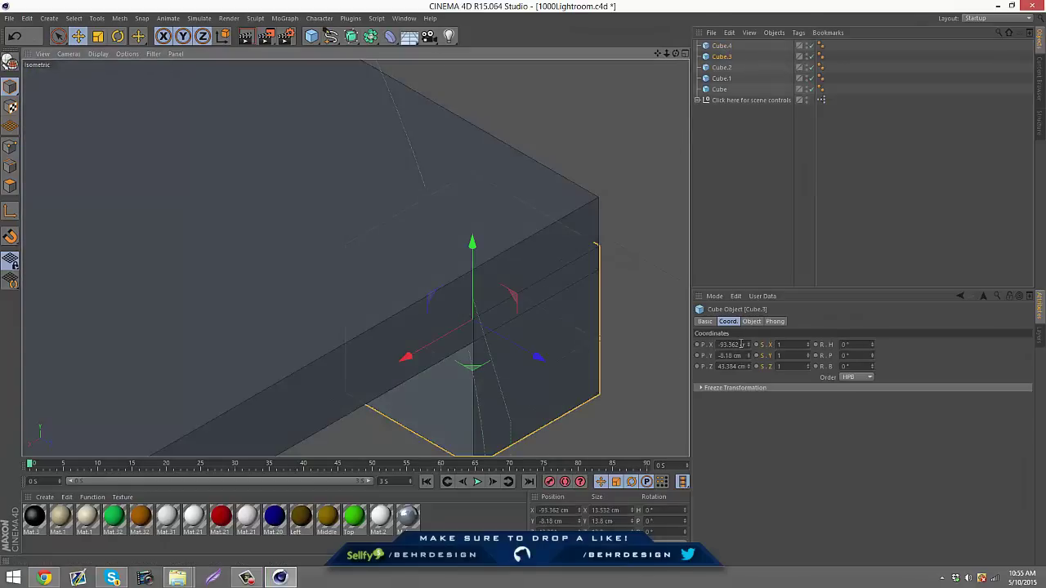
{"action": "left_click", "coordinate": [746, 344]}
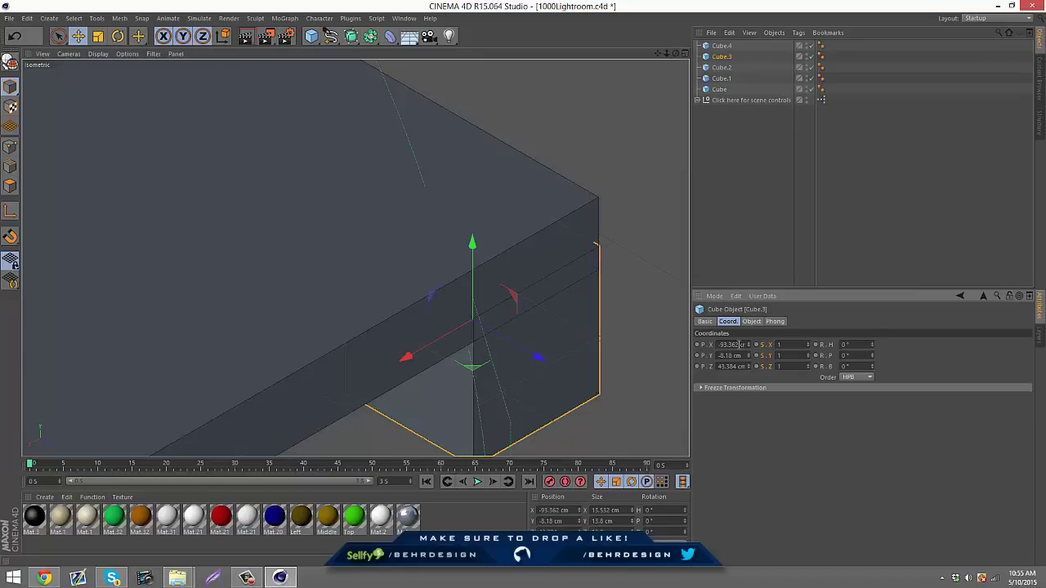
{"action": "key", "text": "Return"}
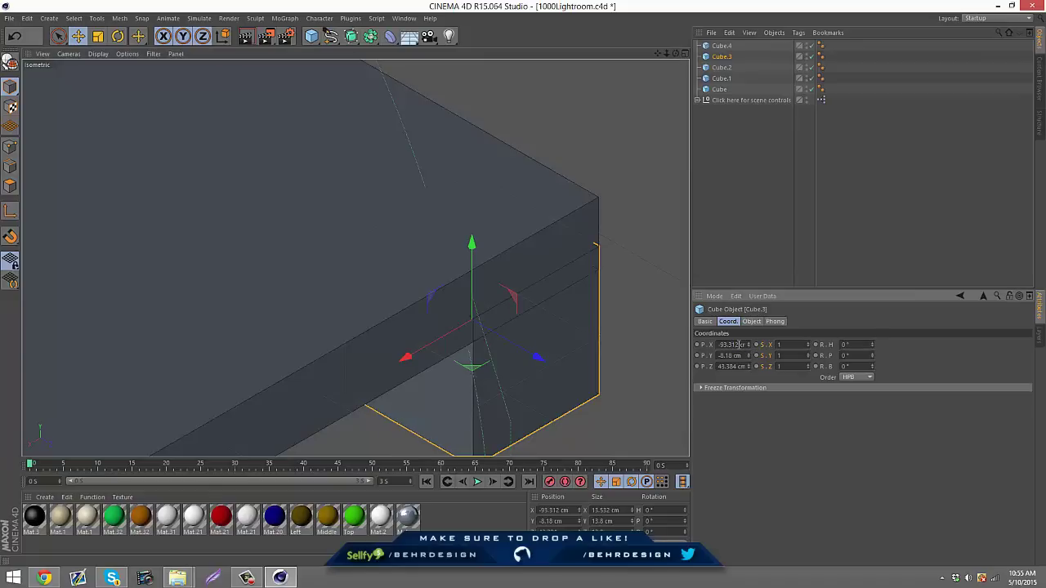
{"action": "left_click", "coordinate": [329, 151]}
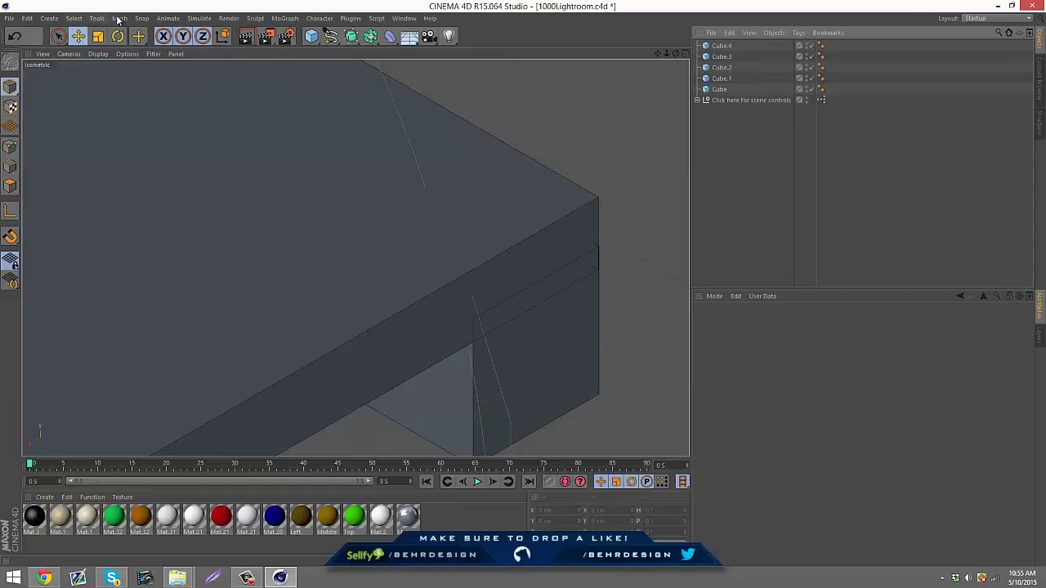
{"action": "left_click", "coordinate": [245, 36]}
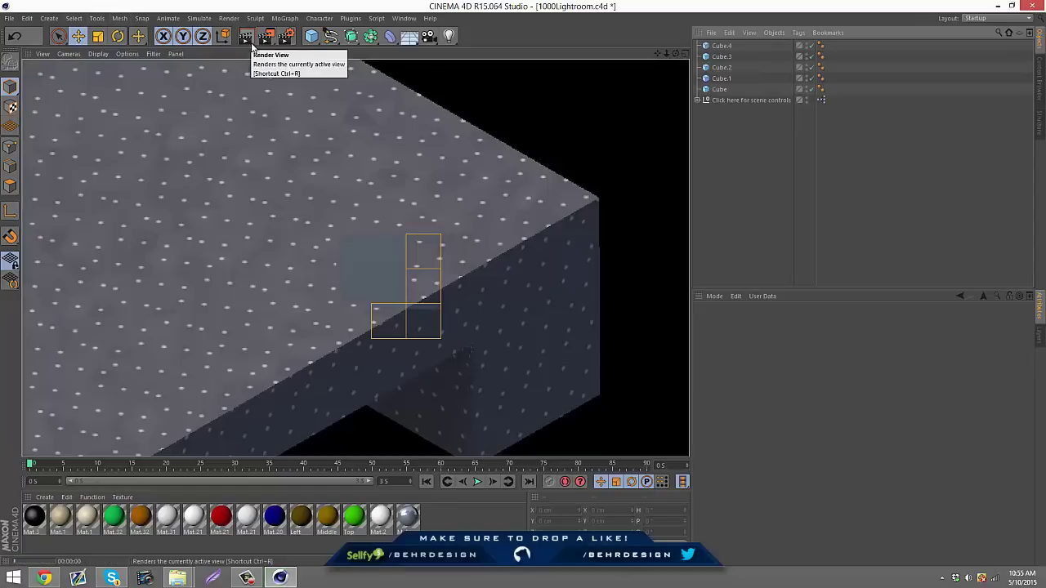
{"action": "left_click", "coordinate": [591, 182]}
Step: Duplicate the base slab in place
{"action": "scroll", "coordinate": [595, 96], "scroll_direction": "down", "scroll_amount": 6}
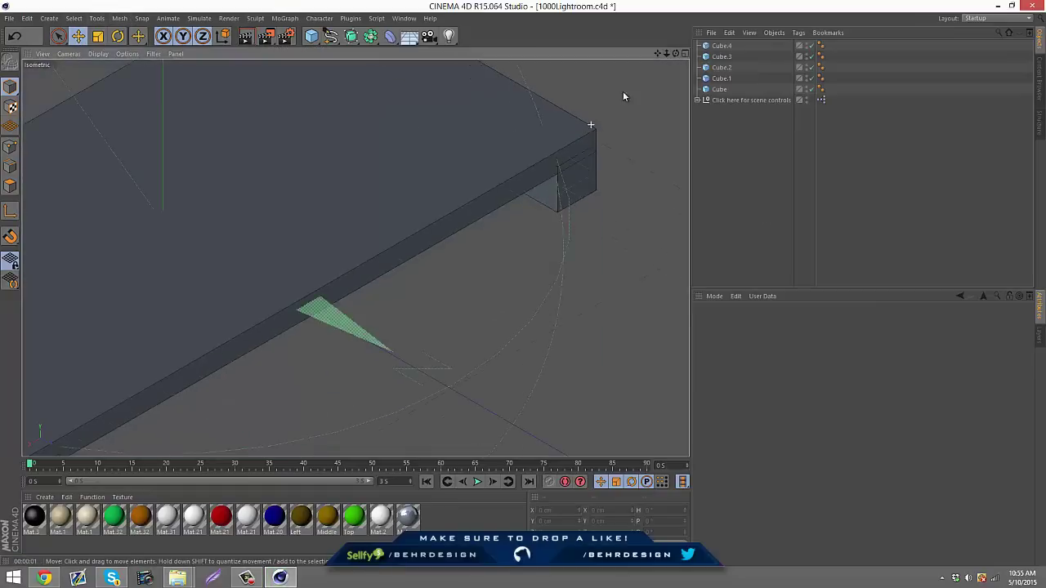
{"action": "left_click_drag", "start_coordinate": [658, 53], "coordinate": [383, 107]}
{"action": "scroll", "coordinate": [383, 106], "scroll_direction": "down", "scroll_amount": 3}
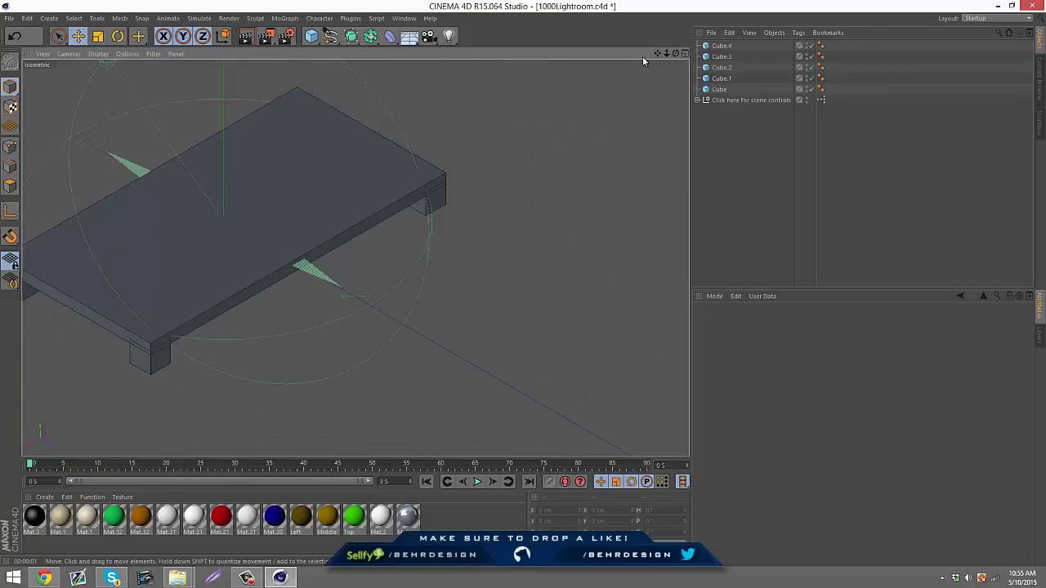
{"action": "left_click_drag", "start_coordinate": [659, 53], "coordinate": [522, 282]}
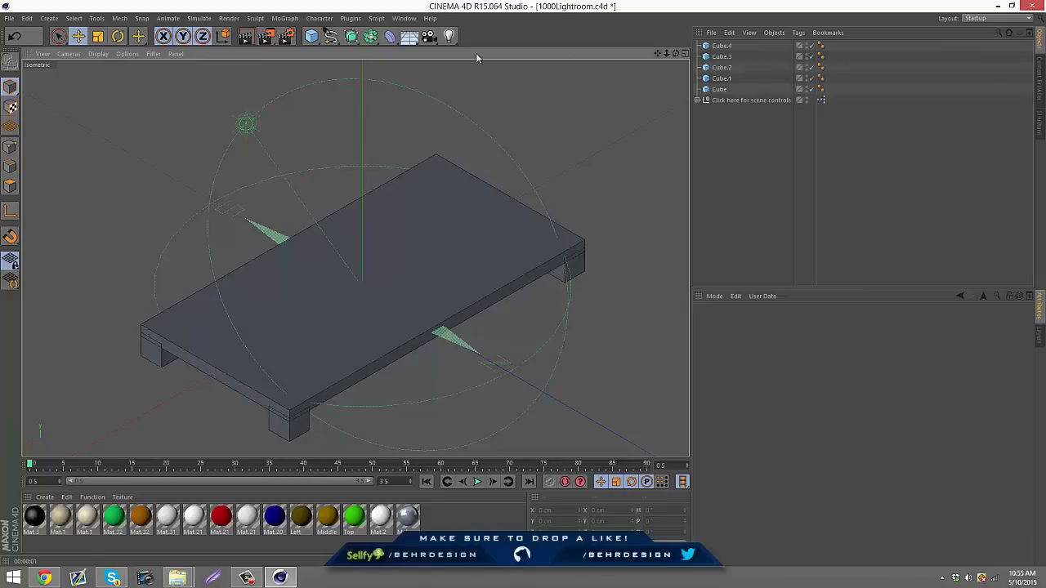
{"action": "left_click", "coordinate": [332, 309]}
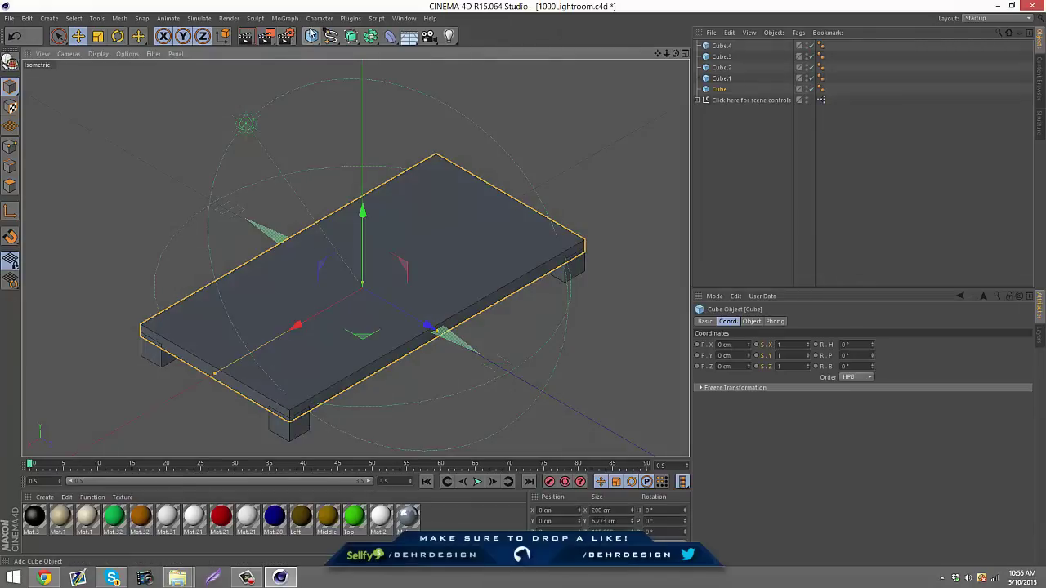
{"action": "left_click", "coordinate": [312, 36]}
{"action": "key", "text": "ctrl+z"}
{"action": "key", "text": "ctrl+c"}
{"action": "key", "text": "ctrl+v"}
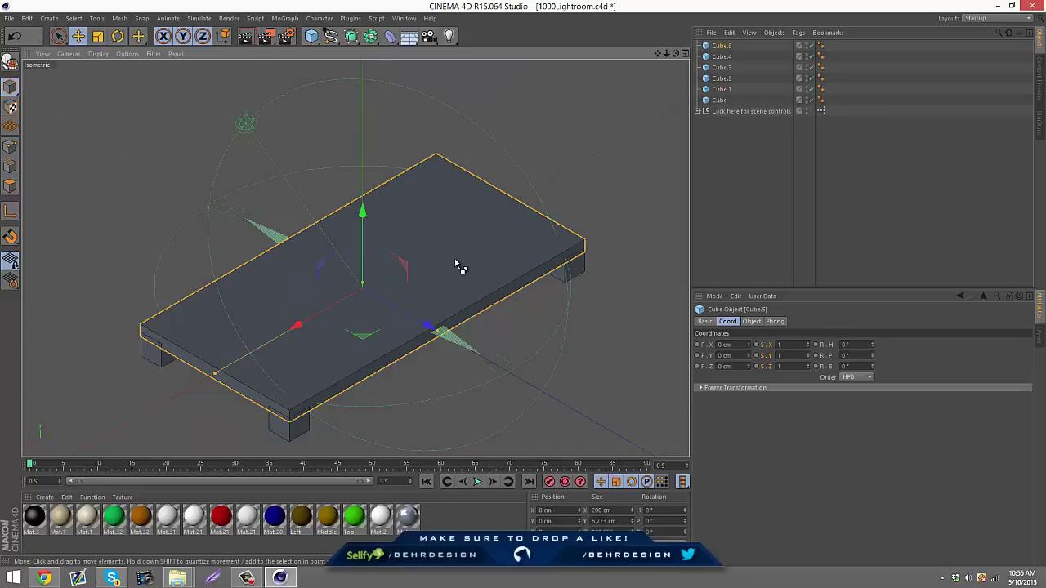
{"action": "left_click", "coordinate": [365, 286]}
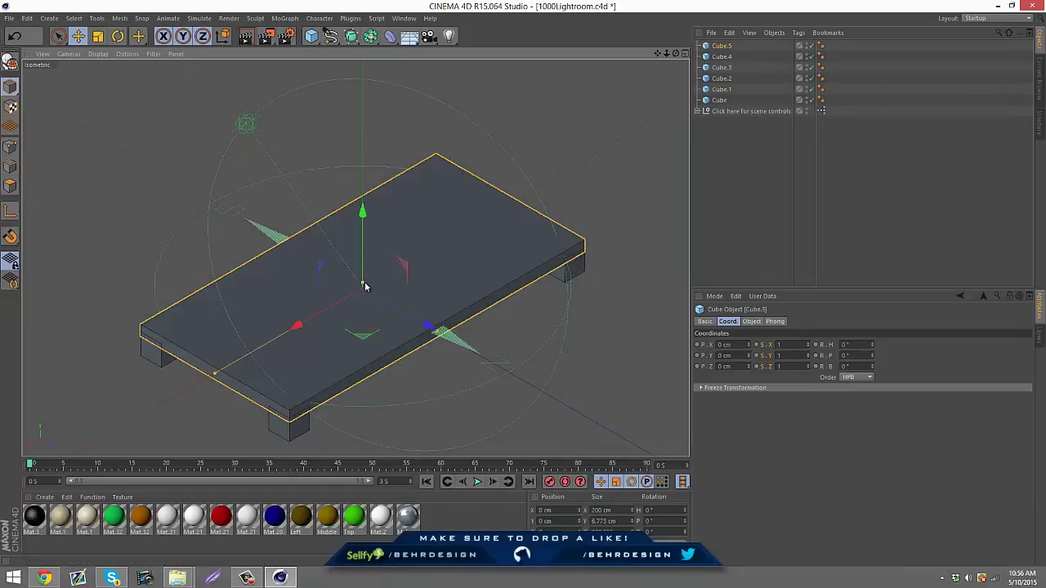
{"action": "left_click_drag", "start_coordinate": [213, 376], "coordinate": [250, 364]}
{"action": "key", "text": "ctrl+z"}
{"action": "key", "text": "ctrl+z"}
Step: Shorten the slab copy to about 158 cm along X and raise it to about Y 3.83 cm
{"action": "left_click", "coordinate": [214, 372]}
{"action": "left_click_drag", "start_coordinate": [364, 284], "coordinate": [364, 284]}
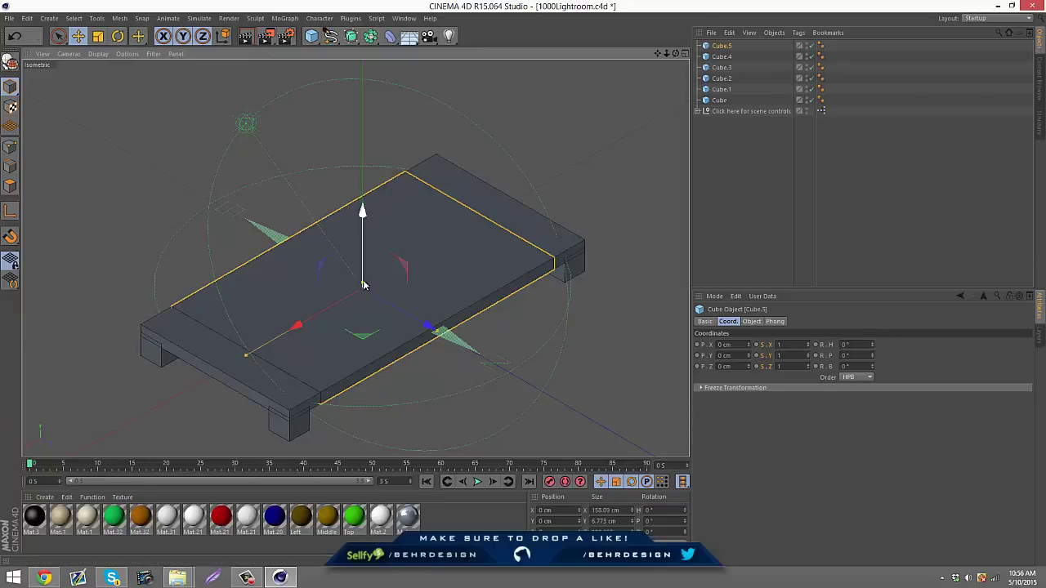
{"action": "left_click_drag", "start_coordinate": [363, 213], "coordinate": [363, 205]}
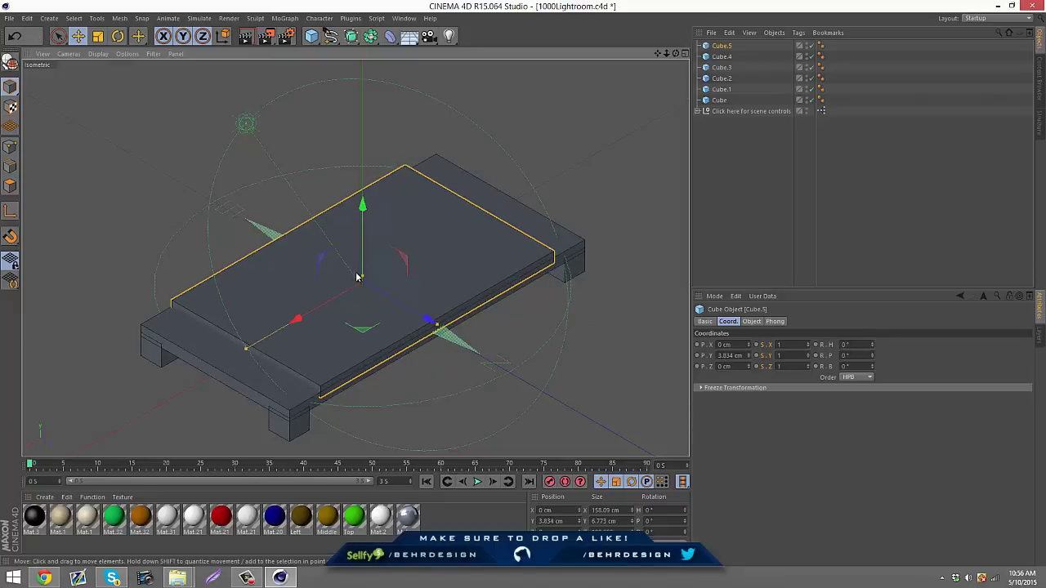
Step: Raise the seat layer to about Y 7.99 cm and resize it to about 172.4 cm along X and 12.6 cm high
{"action": "left_click_drag", "start_coordinate": [364, 279], "coordinate": [362, 262]}
{"action": "left_click_drag", "start_coordinate": [364, 206], "coordinate": [367, 200]}
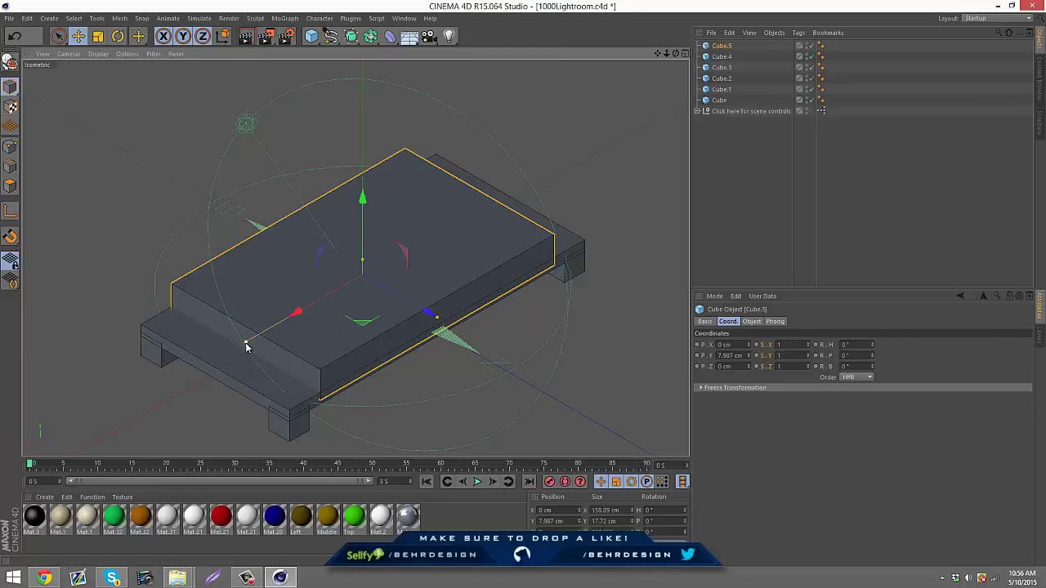
{"action": "left_click_drag", "start_coordinate": [245, 343], "coordinate": [241, 350]}
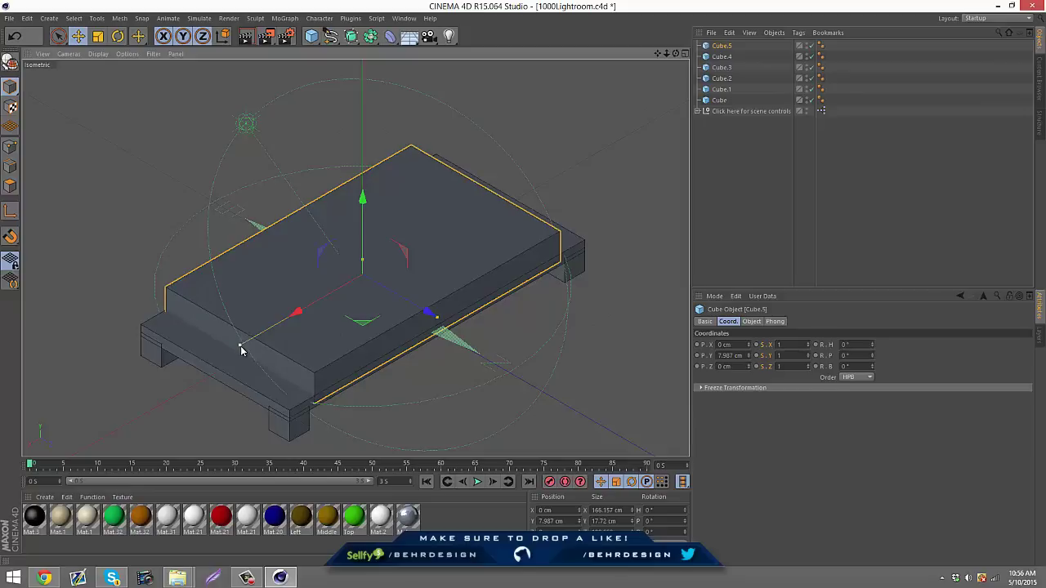
{"action": "left_click_drag", "start_coordinate": [240, 350], "coordinate": [236, 352]}
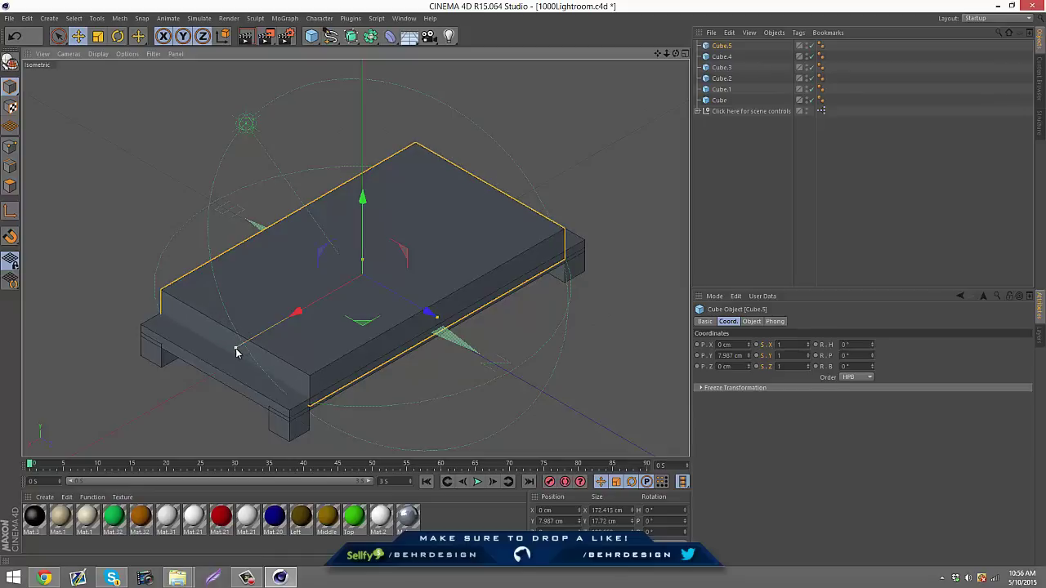
{"action": "left_click", "coordinate": [289, 435]}
{"action": "left_click", "coordinate": [816, 180]}
{"action": "left_click", "coordinate": [352, 289]}
{"action": "left_click_drag", "start_coordinate": [363, 264], "coordinate": [363, 268]}
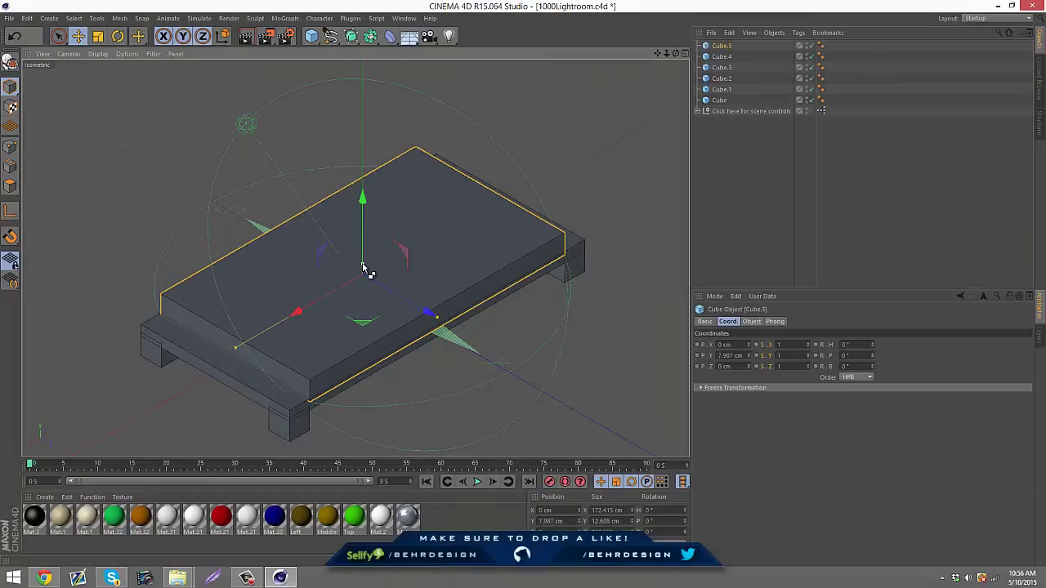
Step: Duplicate the seat layer, shorten the copy to about 18.7 cm along X and move it to about X 89.8 cm as an armrest
{"action": "key", "text": "ctrl+c"}
{"action": "key", "text": "ctrl+v"}
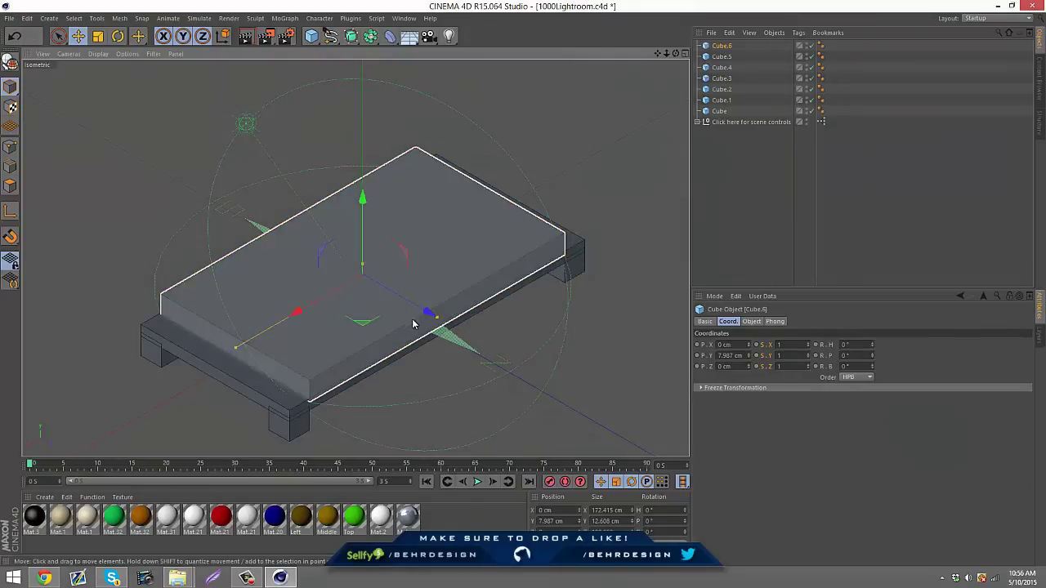
{"action": "left_click_drag", "start_coordinate": [236, 346], "coordinate": [360, 306]}
{"action": "left_click_drag", "start_coordinate": [292, 312], "coordinate": [161, 391]}
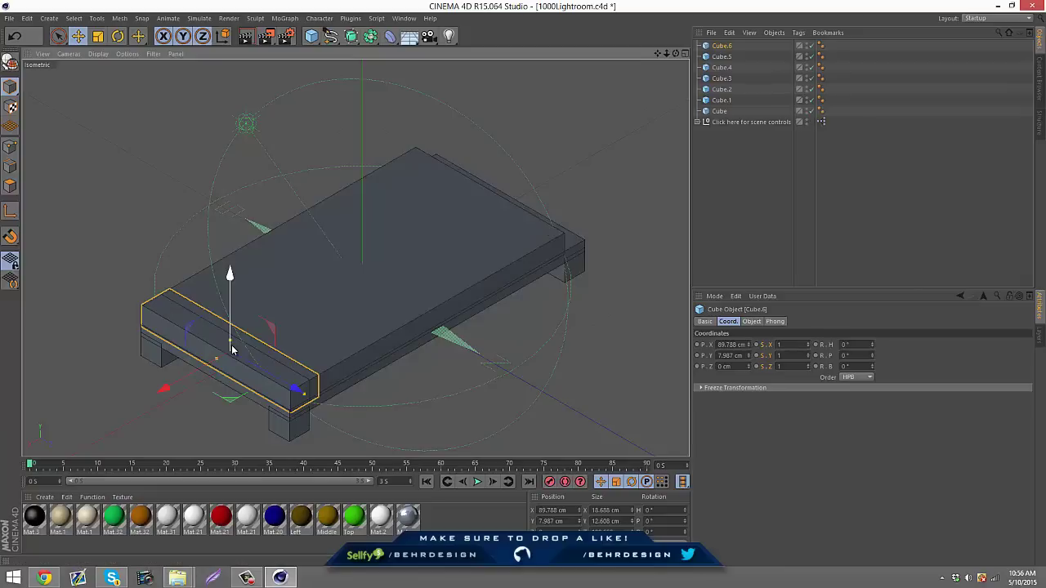
Step: Make the armrest about 33.4 cm high and 15.7 cm thick, and position it at about X 92.04 cm and Y 15.66 cm
{"action": "left_click_drag", "start_coordinate": [232, 337], "coordinate": [229, 259]}
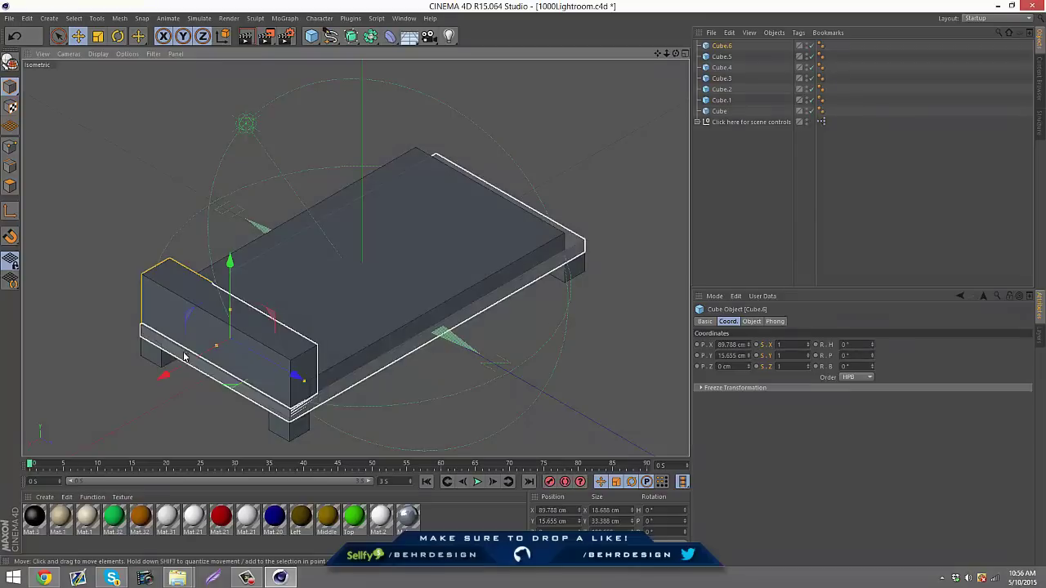
{"action": "left_click_drag", "start_coordinate": [213, 349], "coordinate": [217, 348]}
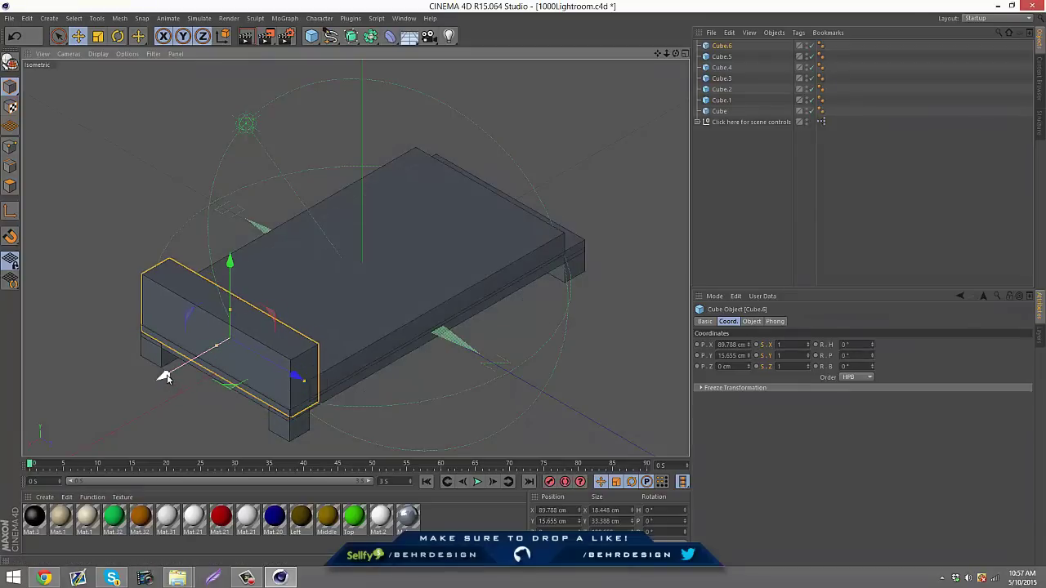
{"action": "left_click_drag", "start_coordinate": [164, 376], "coordinate": [164, 378]}
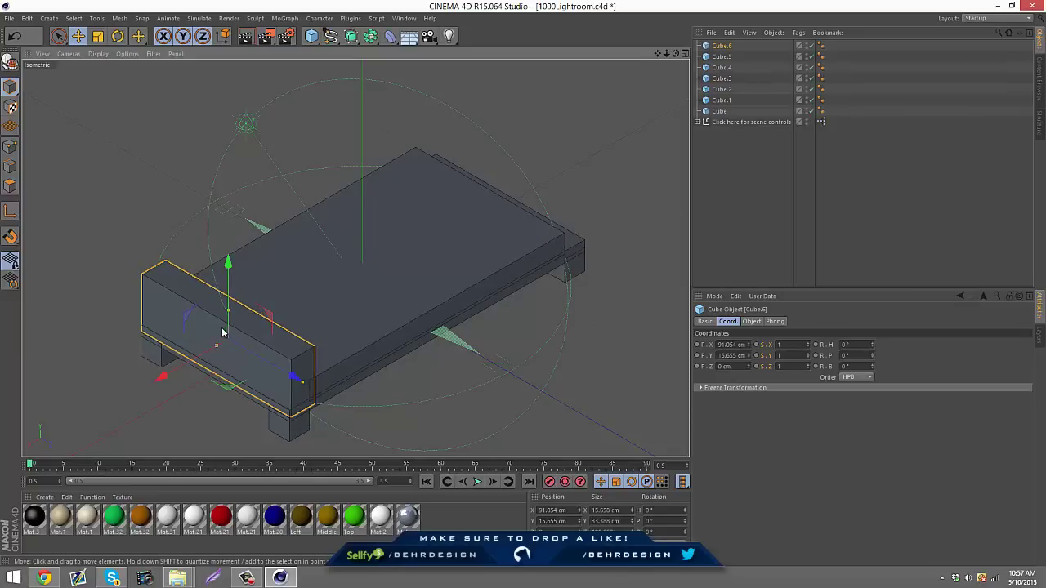
{"action": "left_click_drag", "start_coordinate": [162, 377], "coordinate": [160, 380]}
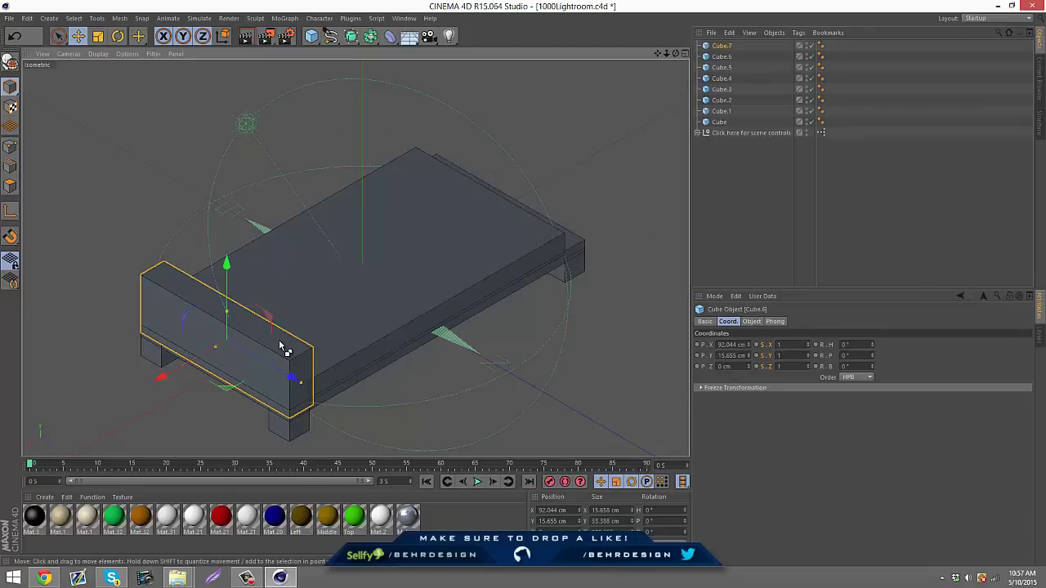
Step: Copy the armrest along X to the opposite end of the sofa and check its fit against the seat
{"action": "left_click_drag", "start_coordinate": [161, 379], "coordinate": [432, 226], "text": "ctrl"}
{"action": "left_click", "coordinate": [678, 243]}
{"action": "scroll", "coordinate": [496, 201], "scroll_direction": "up", "scroll_amount": 5}
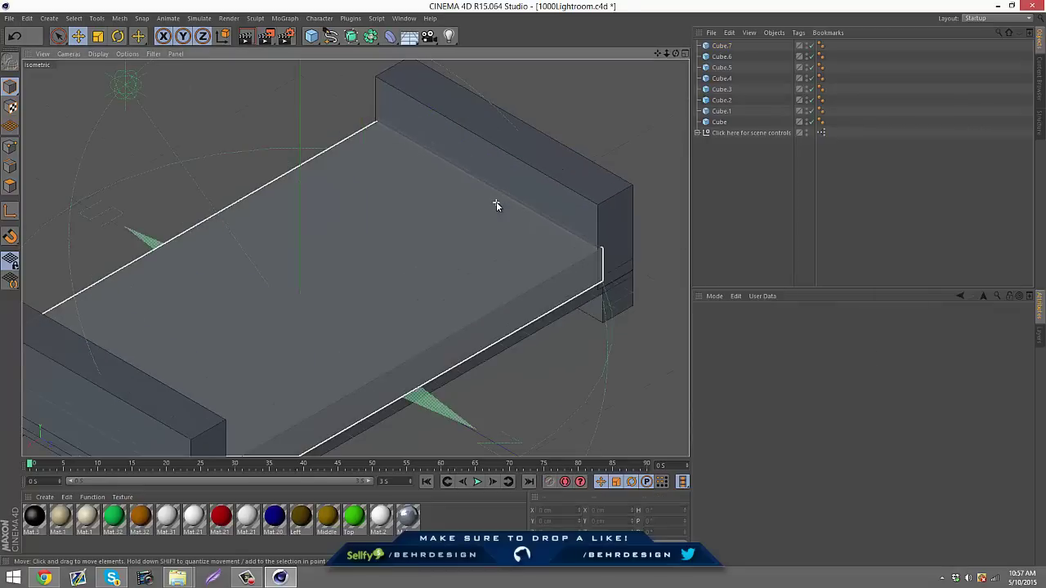
{"action": "scroll", "coordinate": [496, 201], "scroll_direction": "down", "scroll_amount": 7}
Step: Duplicate the seat layer and reshape the copy into a narrow backrest about 168.6 cm long and 70.6 cm high
{"action": "left_click", "coordinate": [451, 234]}
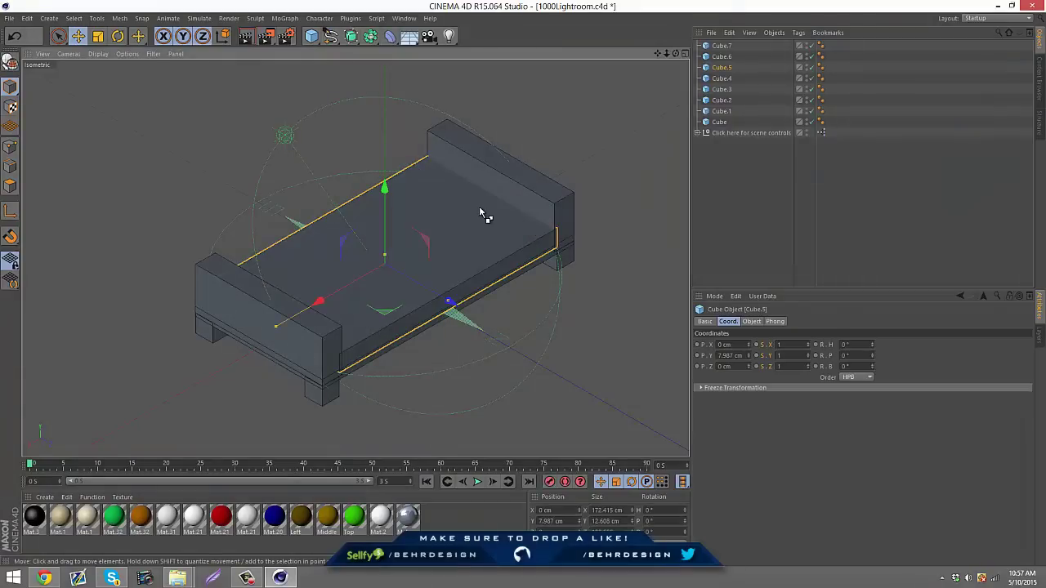
{"action": "key", "text": "ctrl+c"}
{"action": "key", "text": "ctrl+v"}
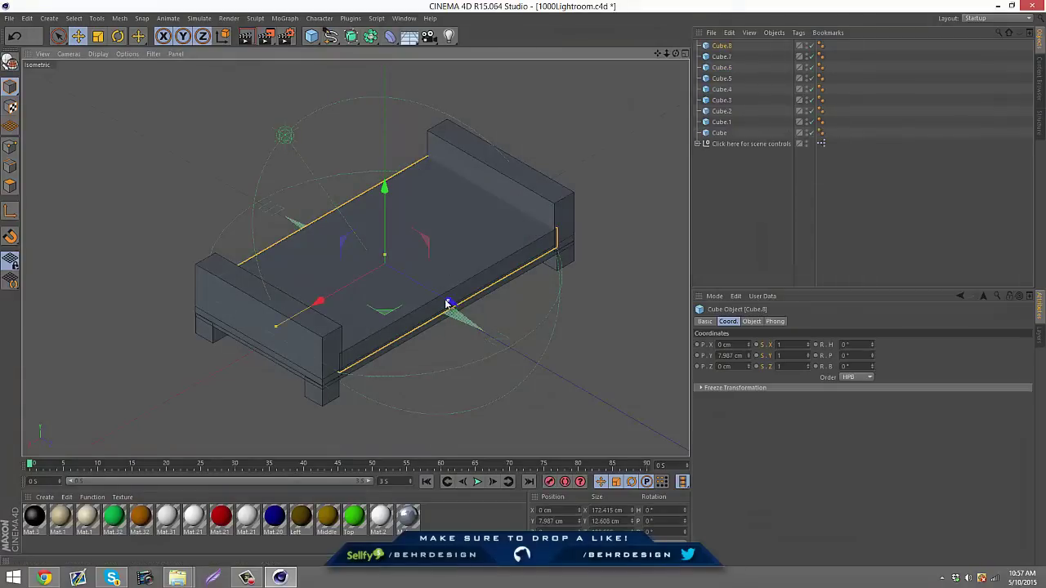
{"action": "left_click_drag", "start_coordinate": [448, 304], "coordinate": [393, 288]}
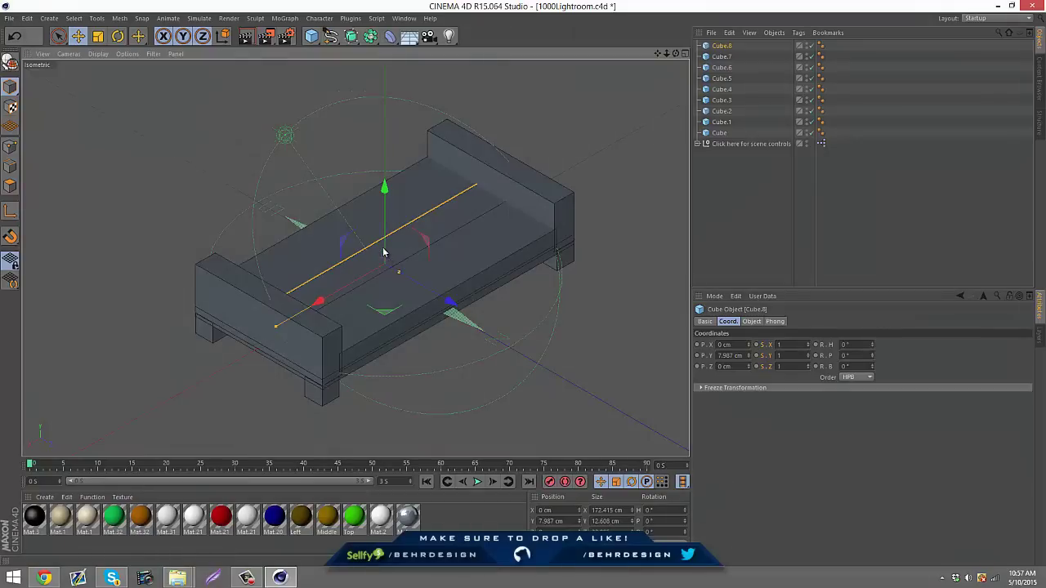
{"action": "left_click_drag", "start_coordinate": [383, 253], "coordinate": [385, 217]}
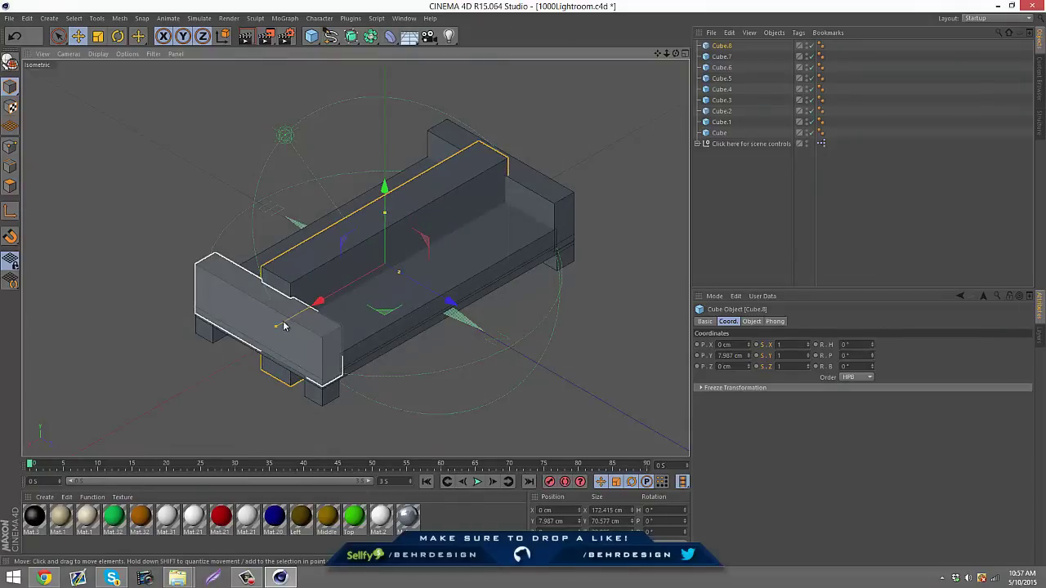
{"action": "left_click_drag", "start_coordinate": [277, 328], "coordinate": [278, 329]}
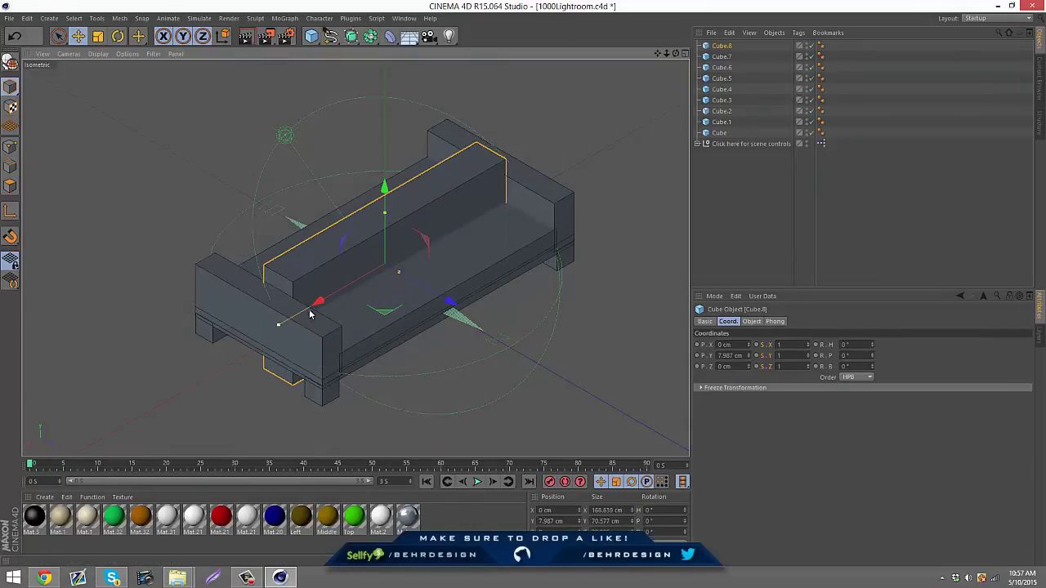
Step: Move the backrest to the seat's rear edge at about Y 21.47 cm and Z -40.47 cm, and thin it along Z
{"action": "left_click_drag", "start_coordinate": [444, 299], "coordinate": [400, 293]}
{"action": "left_click_drag", "start_coordinate": [338, 160], "coordinate": [341, 143]}
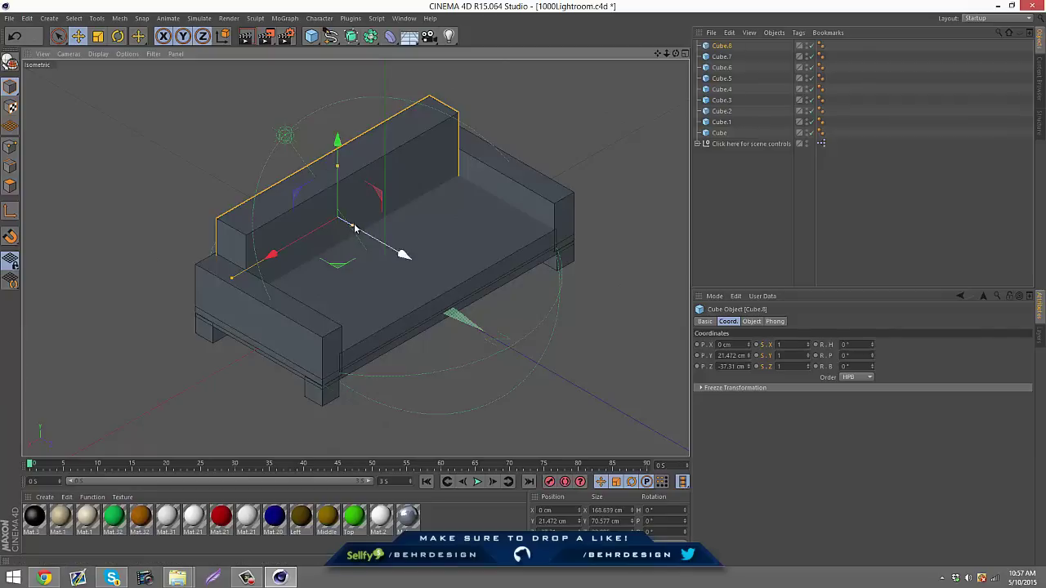
{"action": "left_click_drag", "start_coordinate": [348, 225], "coordinate": [348, 223]}
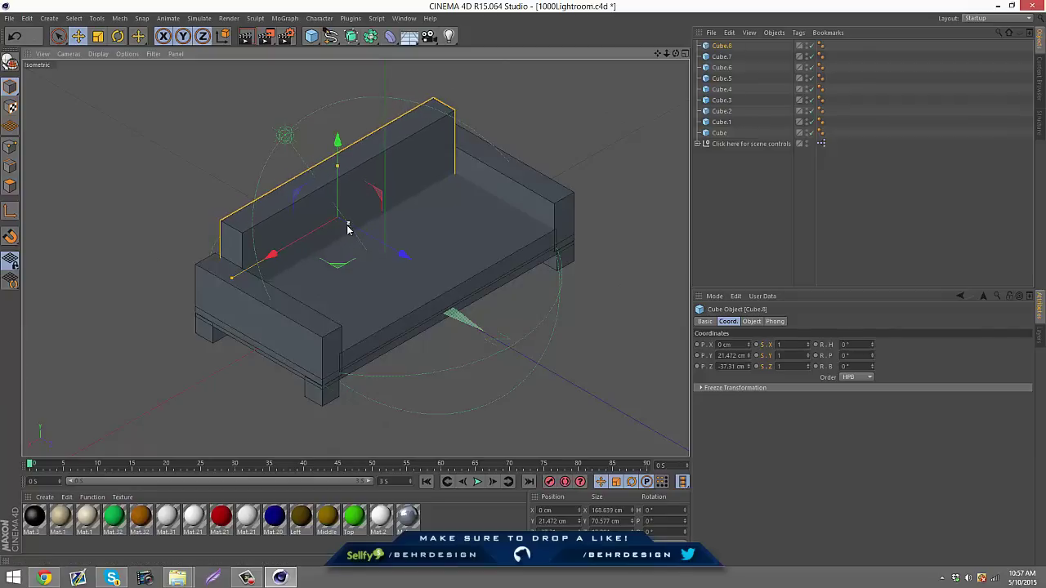
{"action": "left_click_drag", "start_coordinate": [402, 256], "coordinate": [417, 264]}
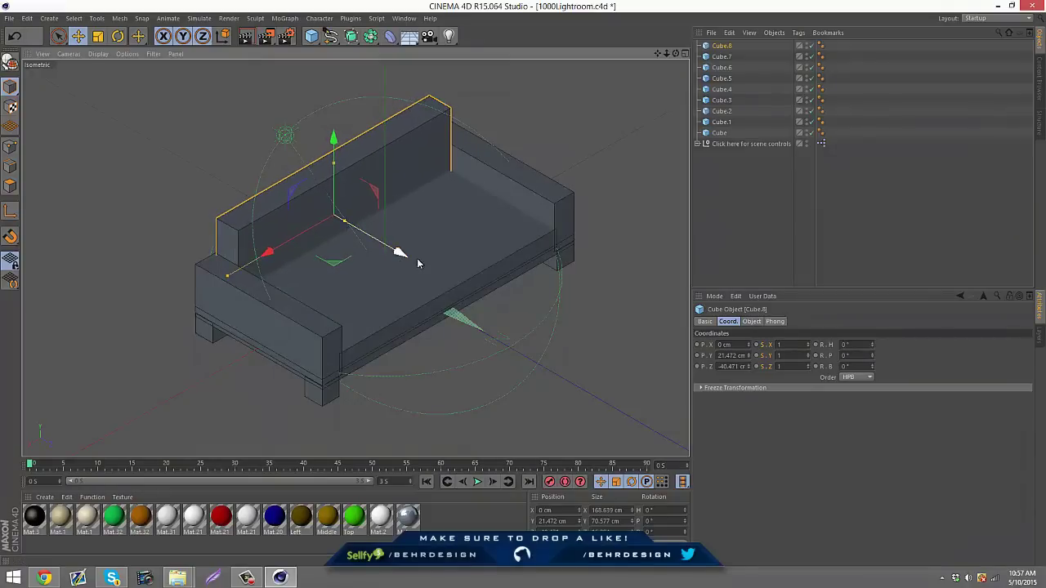
Step: Lower the backrest slightly along Y and render the view to check the sofa's proportions
{"action": "left_click", "coordinate": [859, 212]}
{"action": "left_click", "coordinate": [408, 164]}
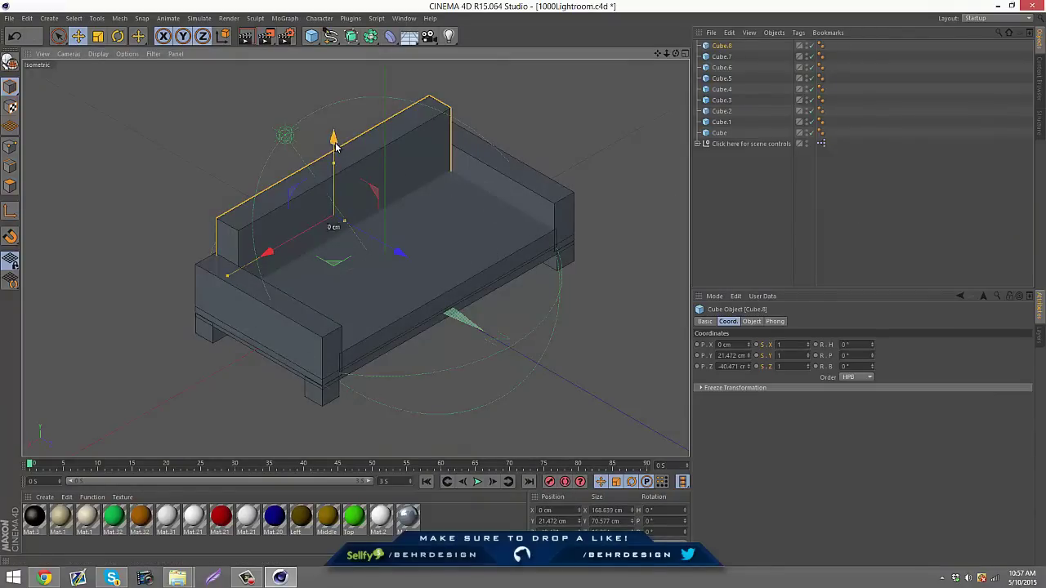
{"action": "left_click_drag", "start_coordinate": [335, 145], "coordinate": [338, 150]}
{"action": "left_click", "coordinate": [891, 213]}
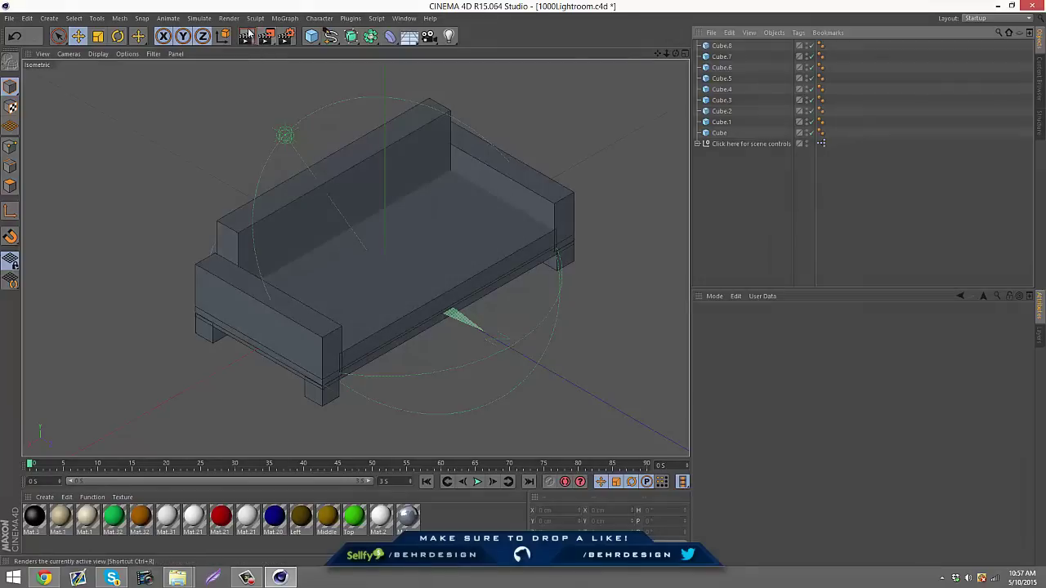
{"action": "left_click", "coordinate": [246, 35]}
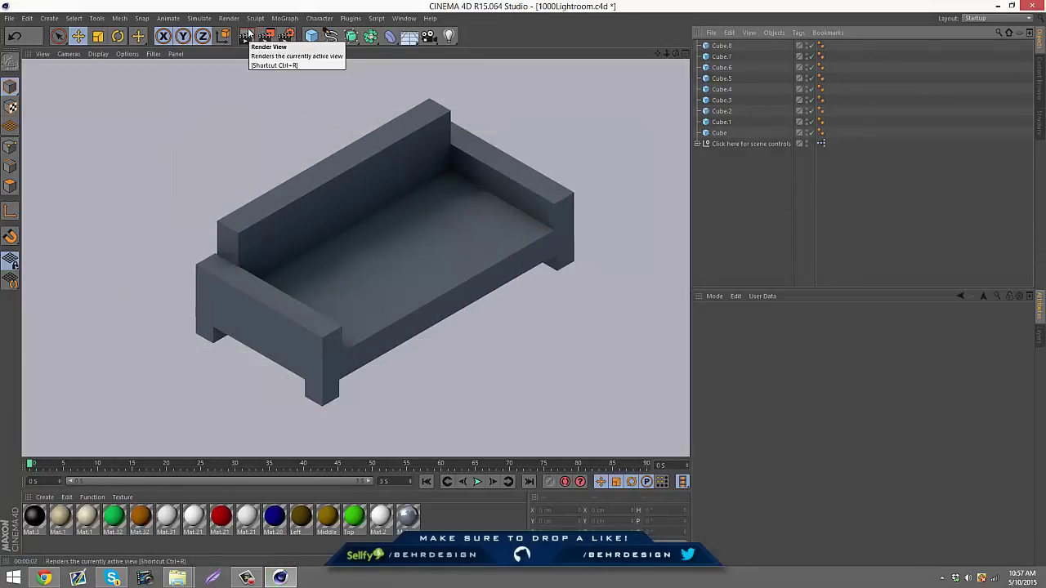
Step: Raise the backrest to about Y 28.96 cm and render the view
{"action": "left_click", "coordinate": [323, 160]}
{"action": "mouse_move", "coordinate": [333, 139]}
{"action": "left_mouse_down"}
{"action": "mouse_move", "coordinate": [339, 128]}
{"action": "mouse_move", "coordinate": [321, 126]}
{"action": "mouse_move", "coordinate": [334, 127]}
{"action": "left_mouse_up"}
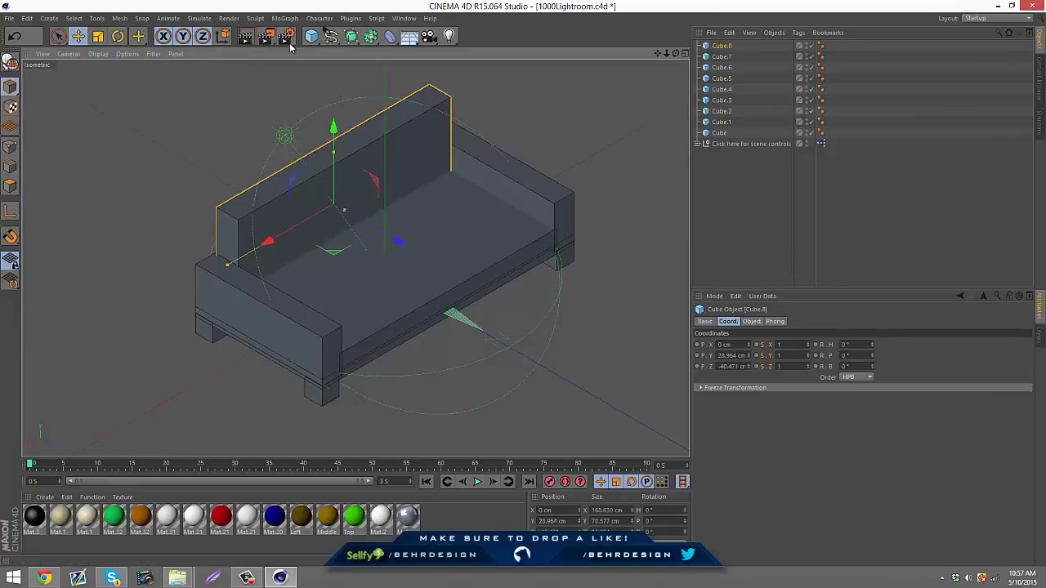
{"action": "left_click", "coordinate": [245, 39]}
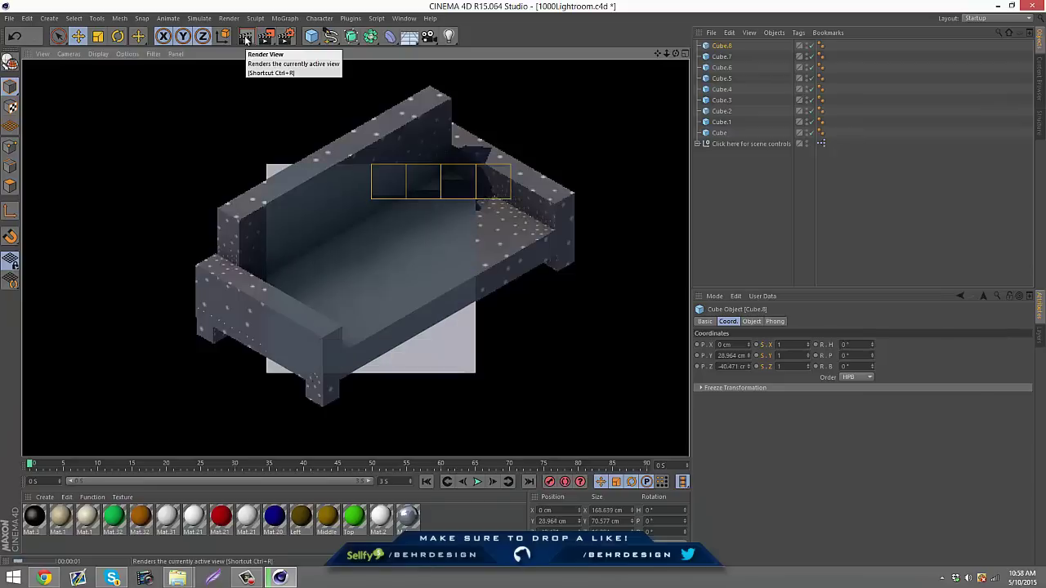
Step: Apply the white Mat.31 material to the seat and the backrest
{"action": "left_click", "coordinate": [845, 259]}
{"action": "left_click_drag", "start_coordinate": [168, 520], "coordinate": [375, 289]}
{"action": "left_click_drag", "start_coordinate": [281, 266], "coordinate": [281, 260]}
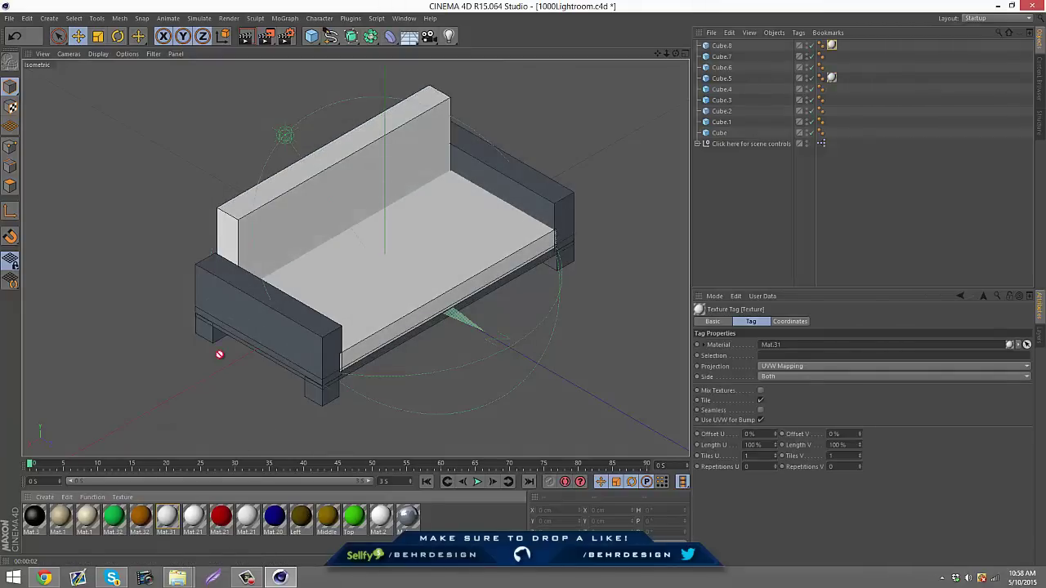
Step: Apply the brown Left material to both armrests, the base slab and the visible legs
{"action": "left_click_drag", "start_coordinate": [220, 354], "coordinate": [211, 333]}
{"action": "left_click_drag", "start_coordinate": [298, 508], "coordinate": [294, 347]}
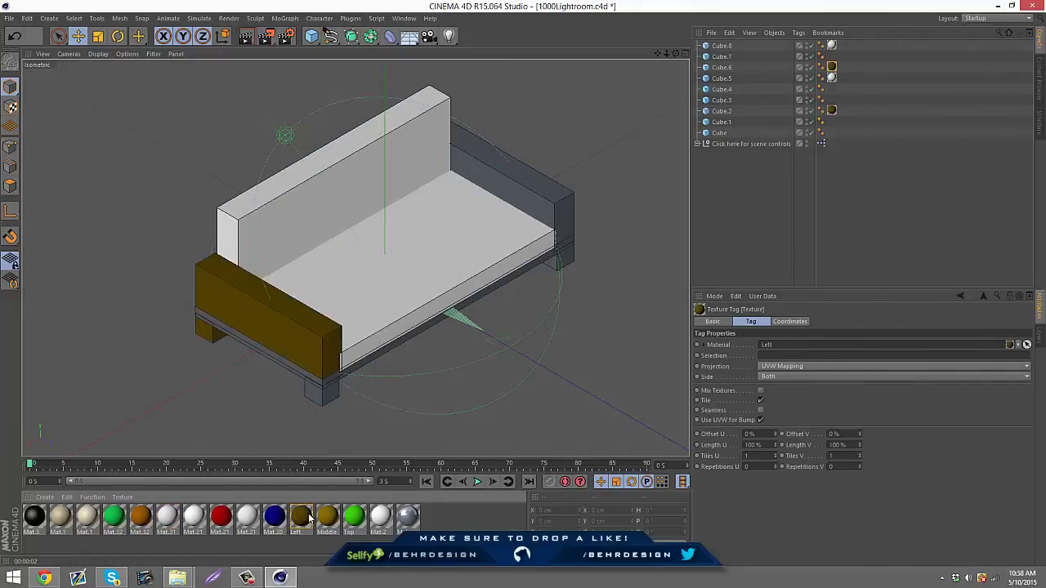
{"action": "mouse_move", "coordinate": [323, 406]}
{"action": "left_mouse_down"}
{"action": "mouse_move", "coordinate": [326, 379]}
{"action": "mouse_move", "coordinate": [324, 409]}
{"action": "left_mouse_up"}
{"action": "left_click_drag", "start_coordinate": [301, 517], "coordinate": [526, 173]}
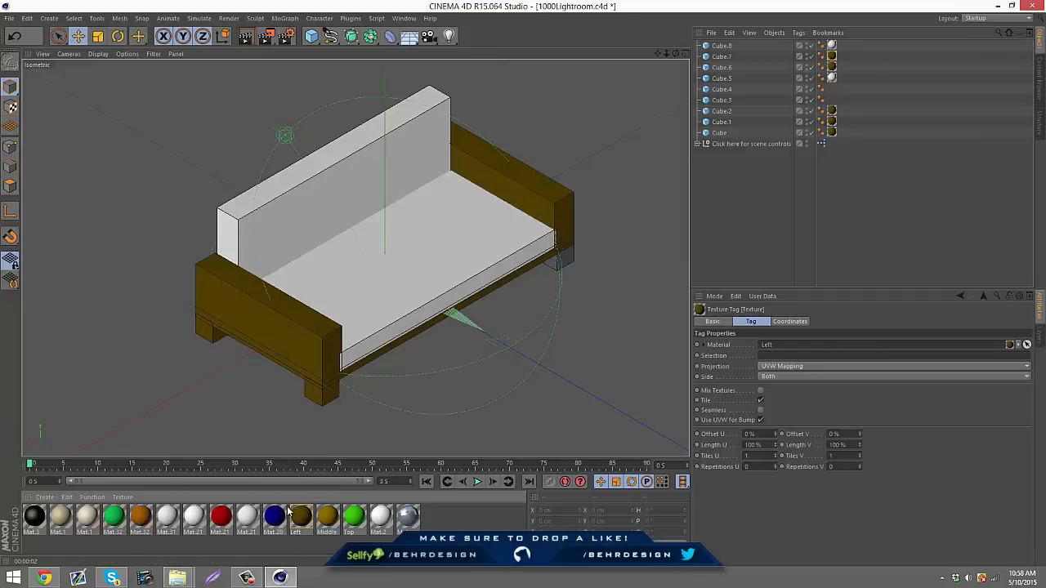
{"action": "left_click_drag", "start_coordinate": [556, 258], "coordinate": [556, 255]}
Step: Add a floor plane and lower it to about Y -14.81 cm beneath the sofa's legs
{"action": "scroll", "coordinate": [481, 187], "scroll_direction": "down", "scroll_amount": 3}
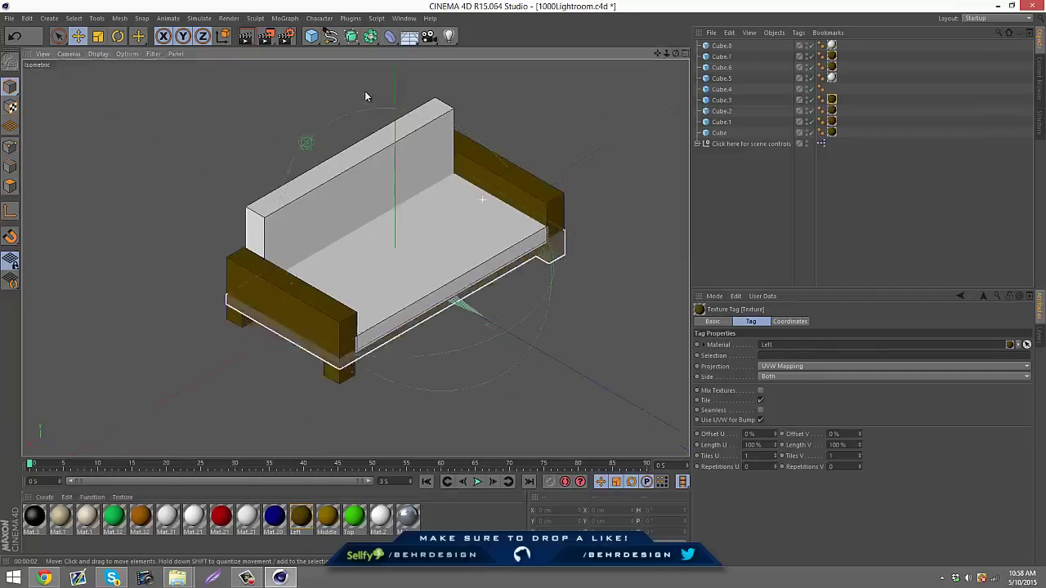
{"action": "left_click", "coordinate": [315, 38]}
{"action": "left_click", "coordinate": [406, 71]}
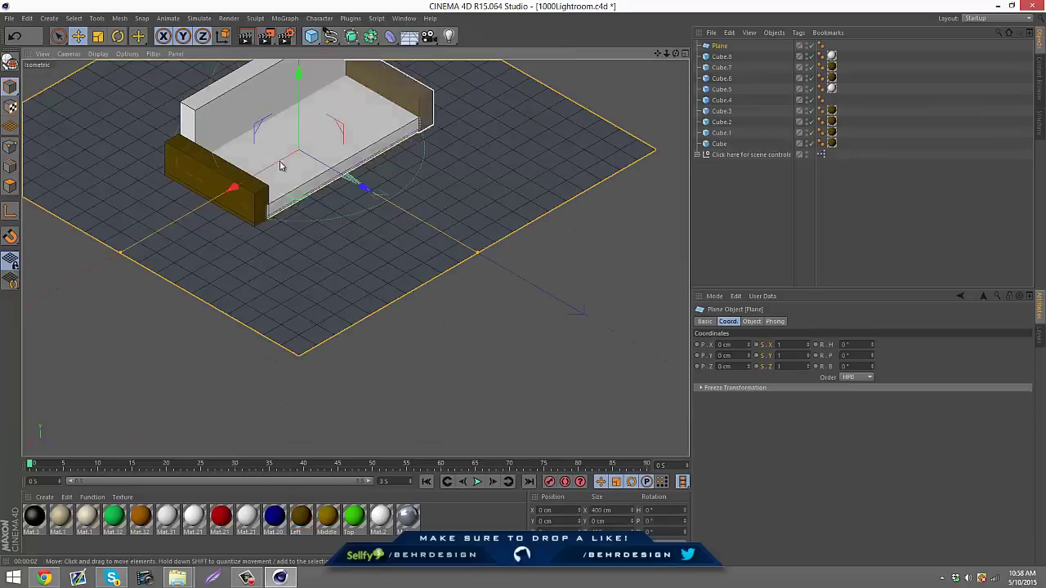
{"action": "left_click_drag", "start_coordinate": [299, 75], "coordinate": [304, 96]}
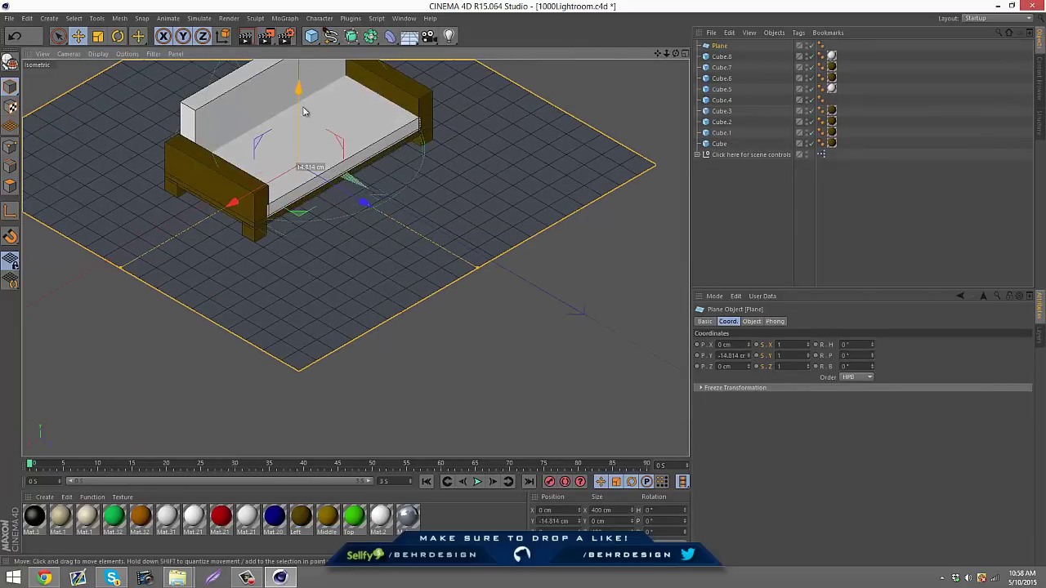
Step: Apply the reflective blue Mat material to the floor plane and render the view with the sofa centred
{"action": "left_click_drag", "start_coordinate": [407, 515], "coordinate": [347, 242]}
{"action": "left_click_drag", "start_coordinate": [656, 54], "coordinate": [715, 151]}
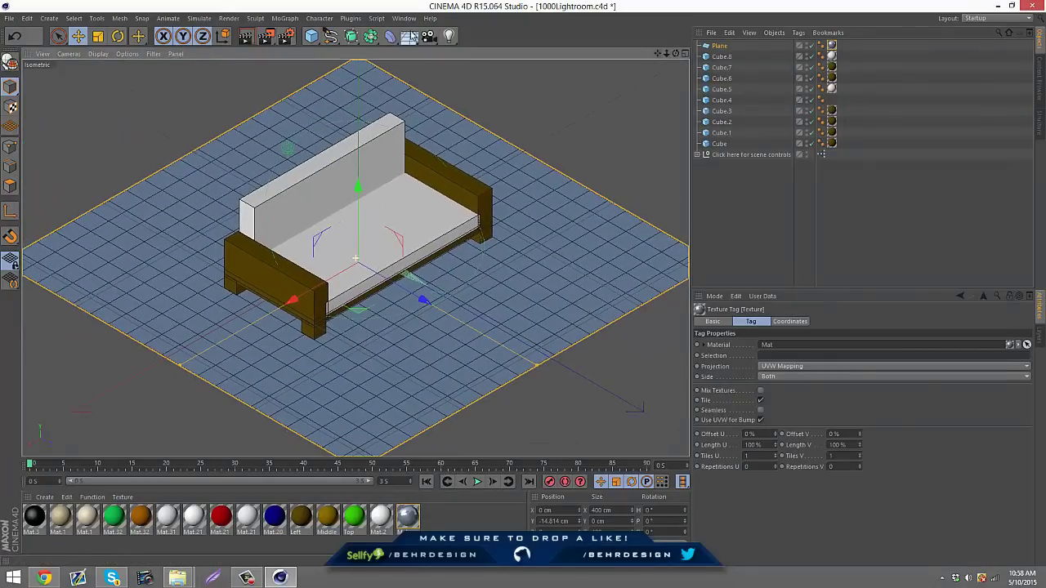
{"action": "left_click", "coordinate": [244, 36]}
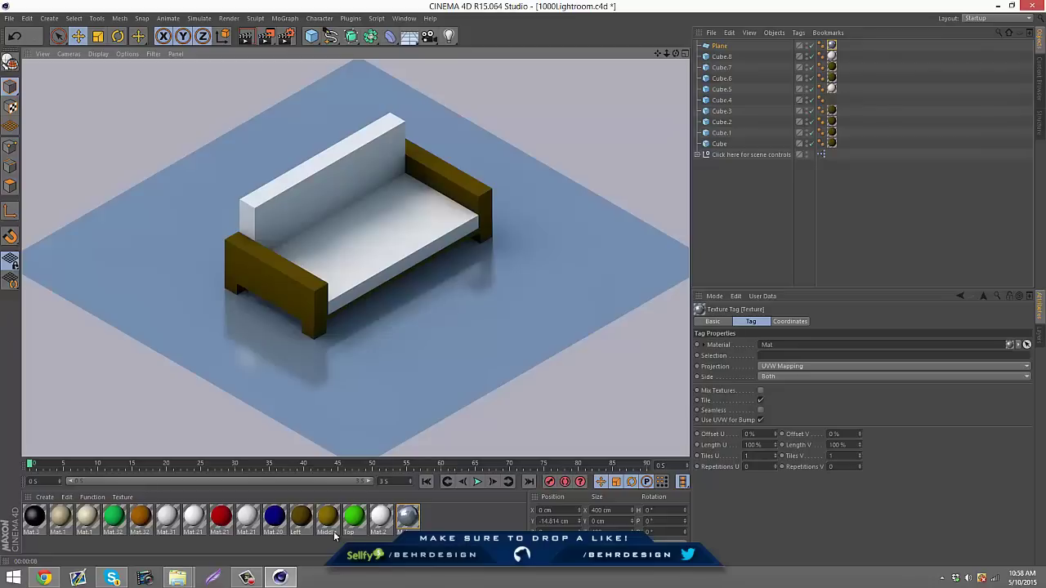
{"action": "left_click", "coordinate": [243, 579]}
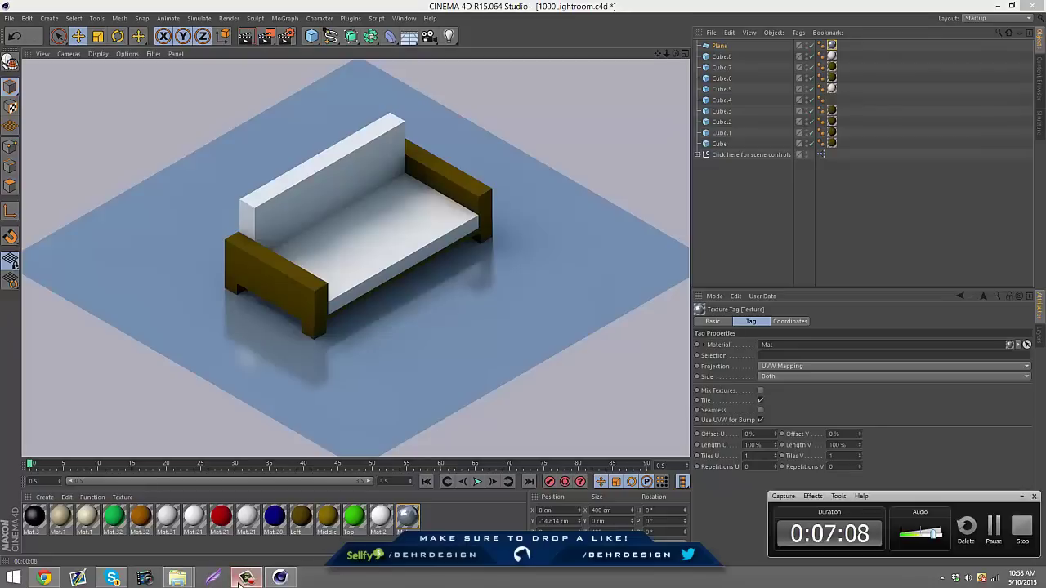
{"action": "left_click", "coordinate": [243, 579]}
{"action": "left_click", "coordinate": [243, 579]}
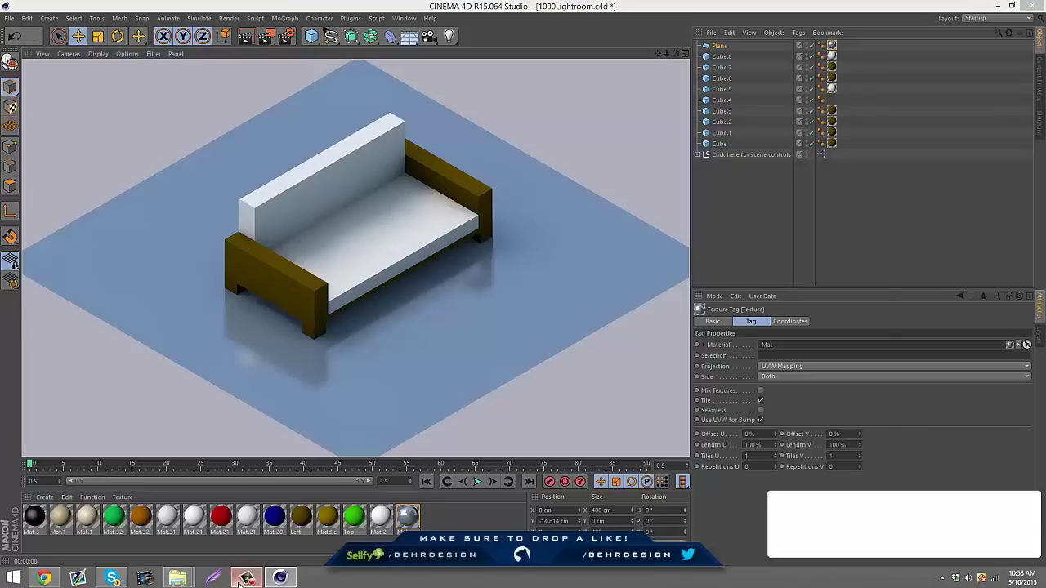